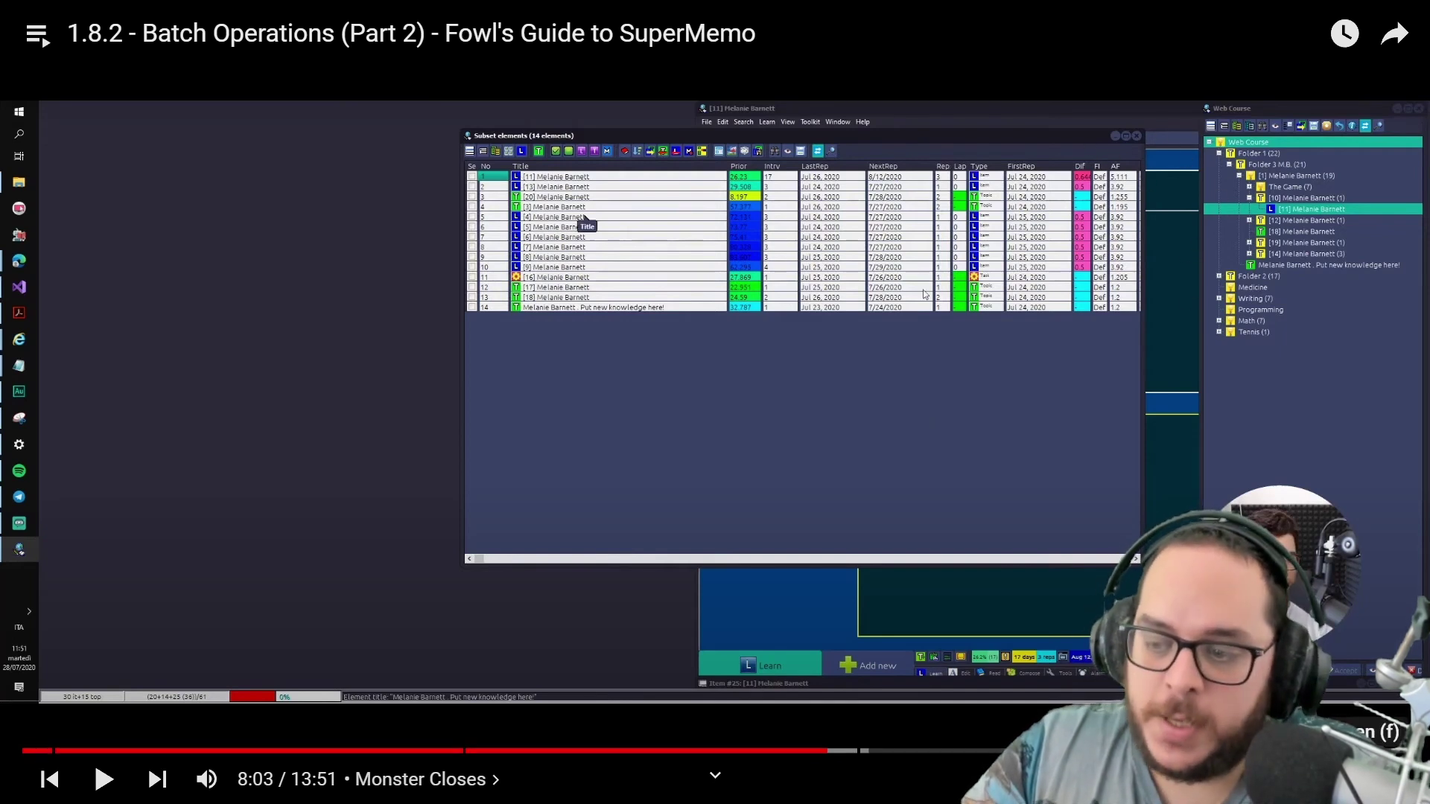
- Switch from the YouTube video to SuperMemo and open the browser listing all topics in the collection
left_click(1387, 779)
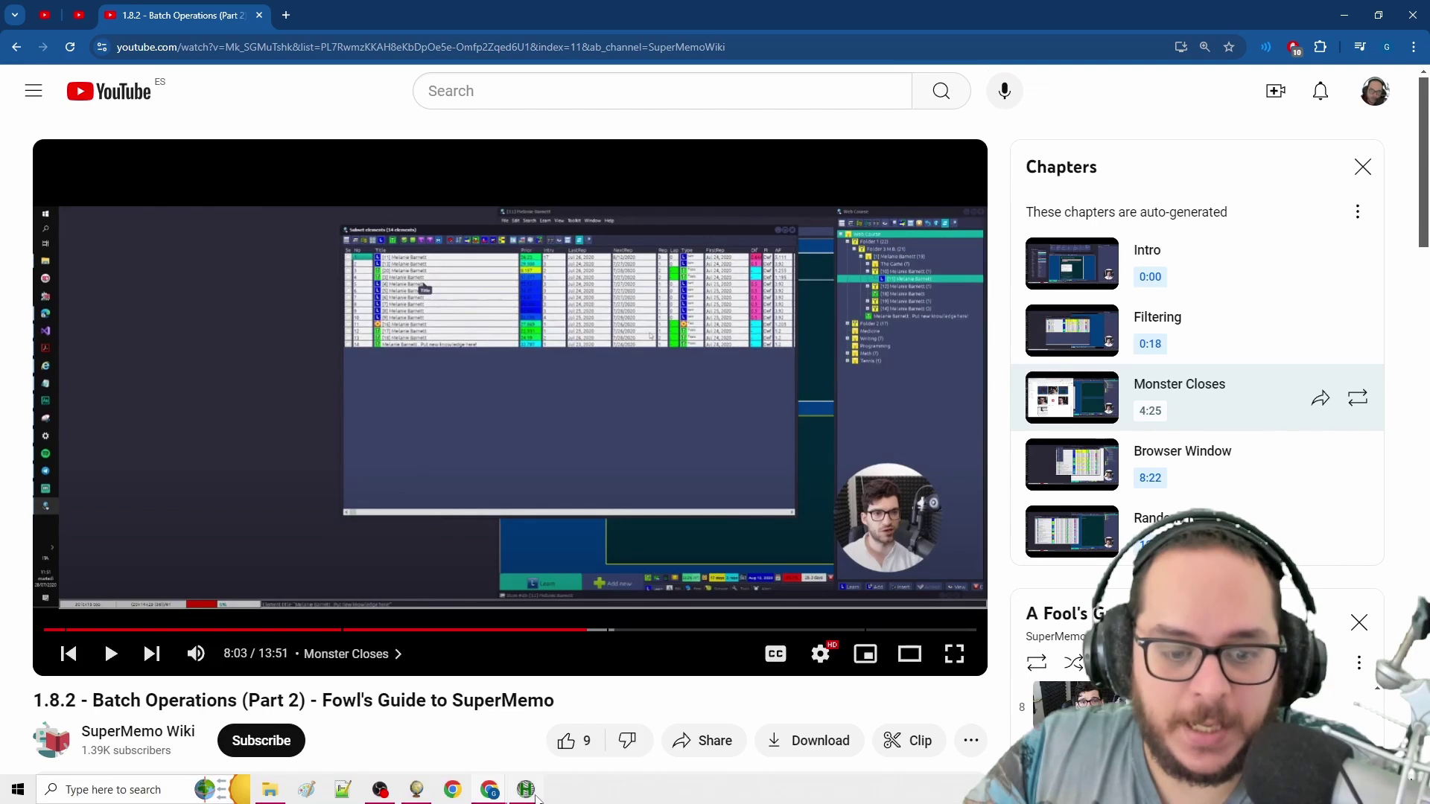
left_click(425, 792)
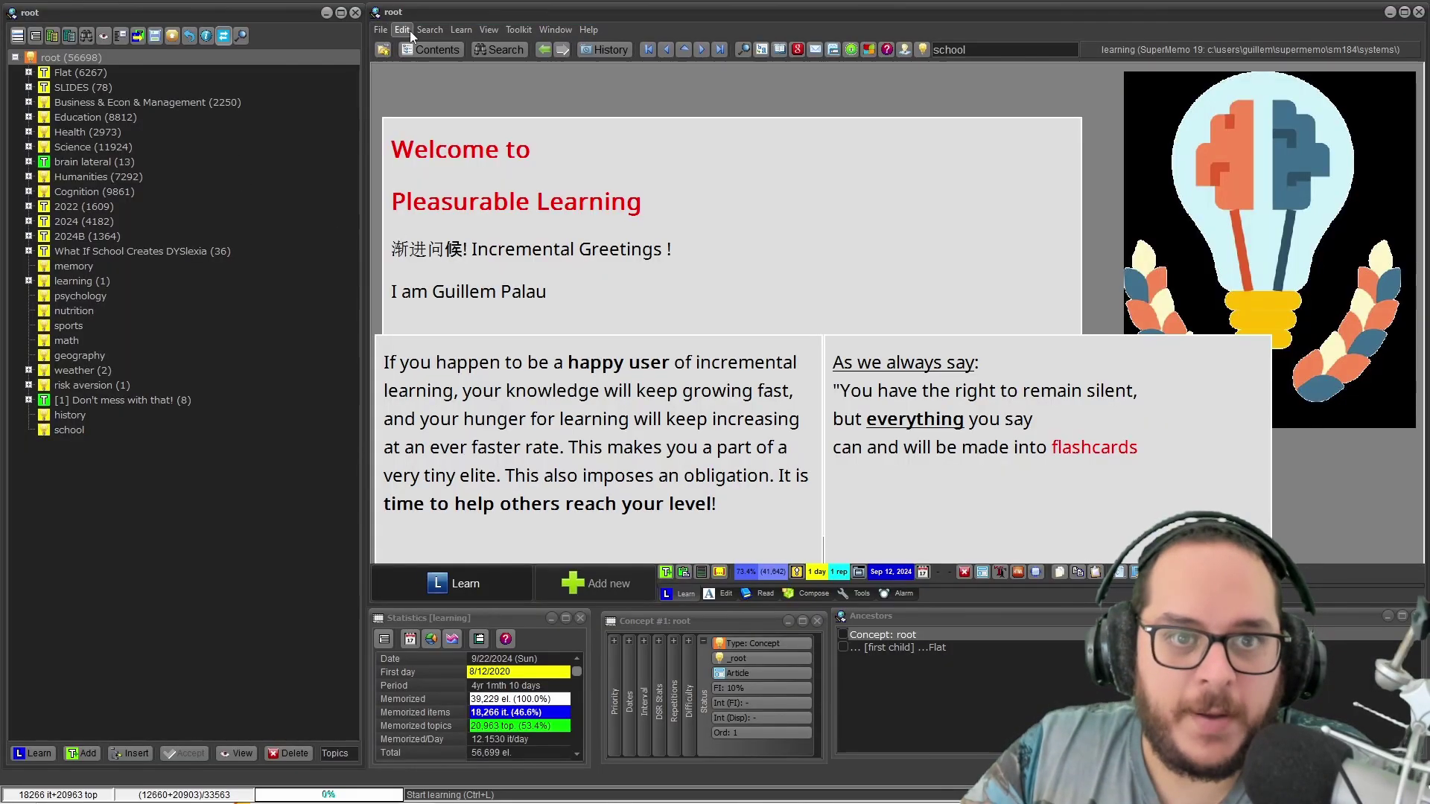
left_click(489, 30)
left_click(495, 186)
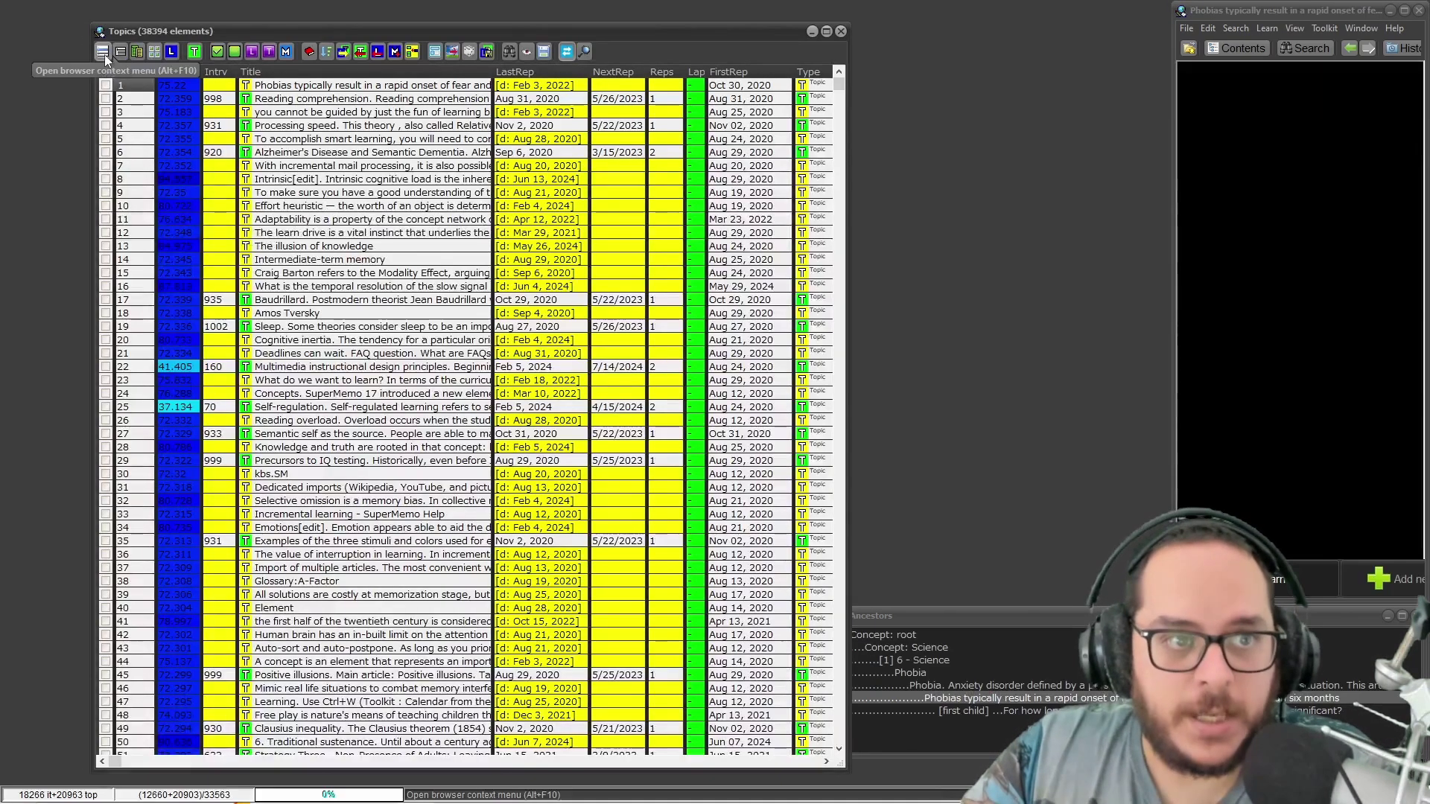
- Randomize the order of the elements in the Topics browser
left_click(103, 53)
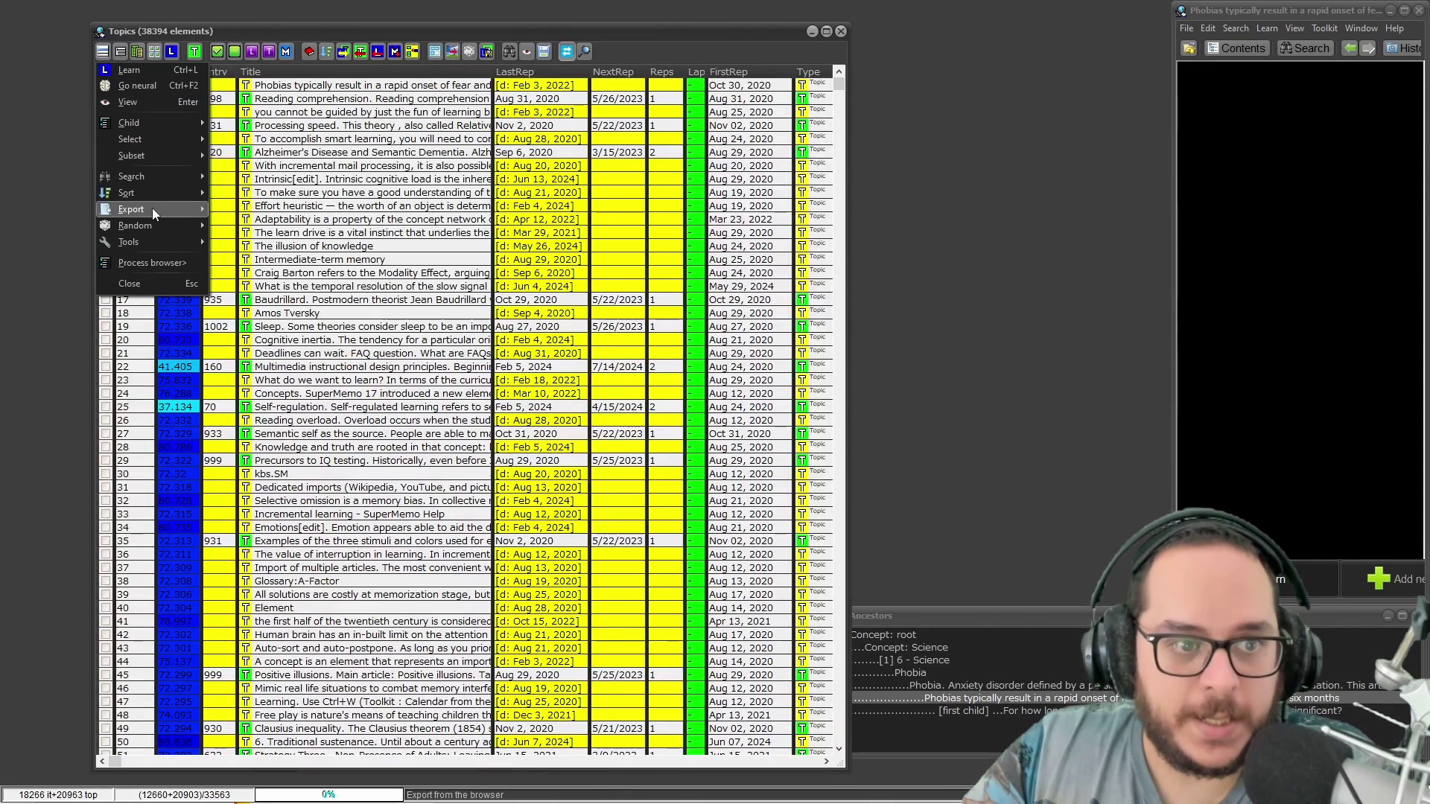
mouse_move(152, 208)
left_click(239, 328)
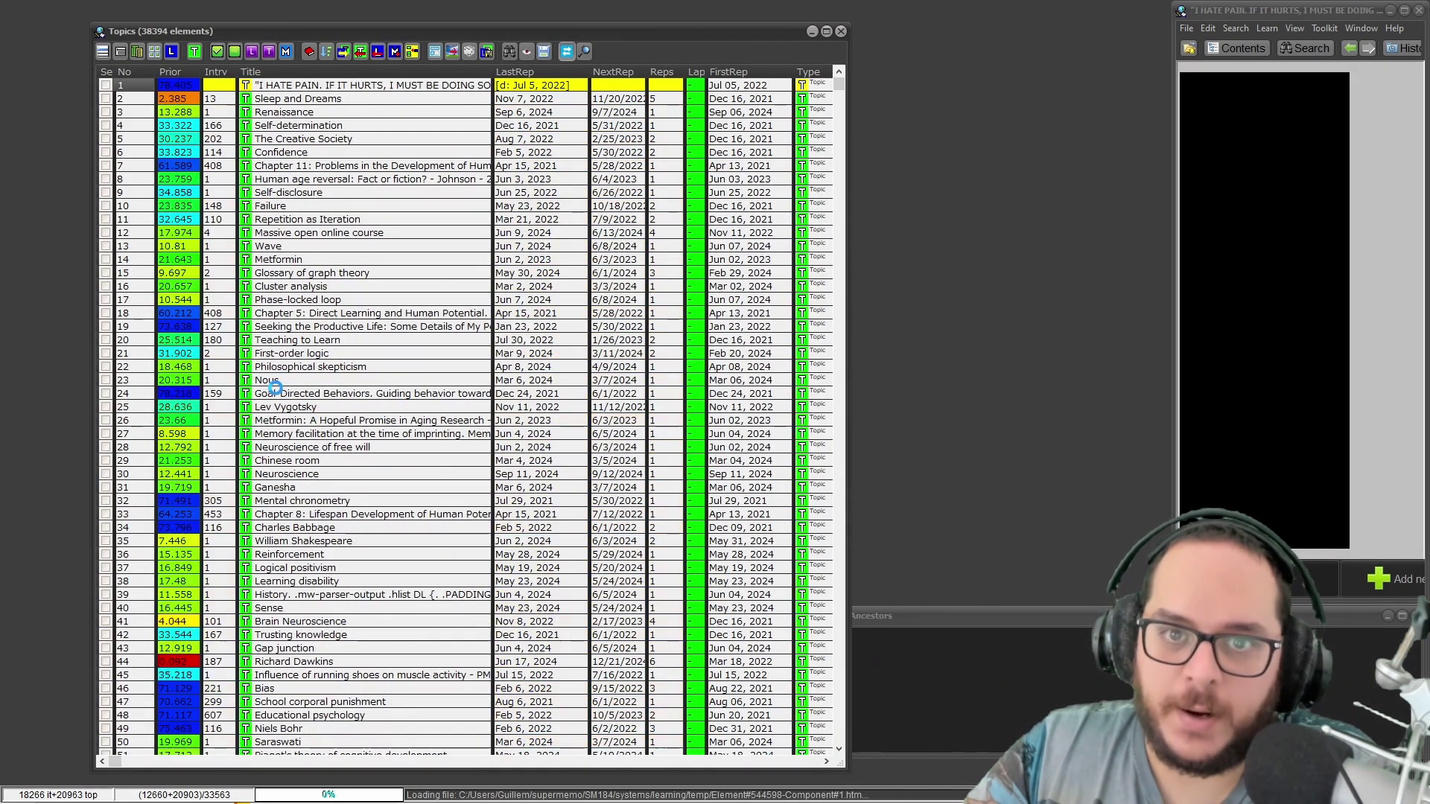
- Display the Renaissance topic and widen the element window until it meets the edge of the Topics browser
left_click(292, 111)
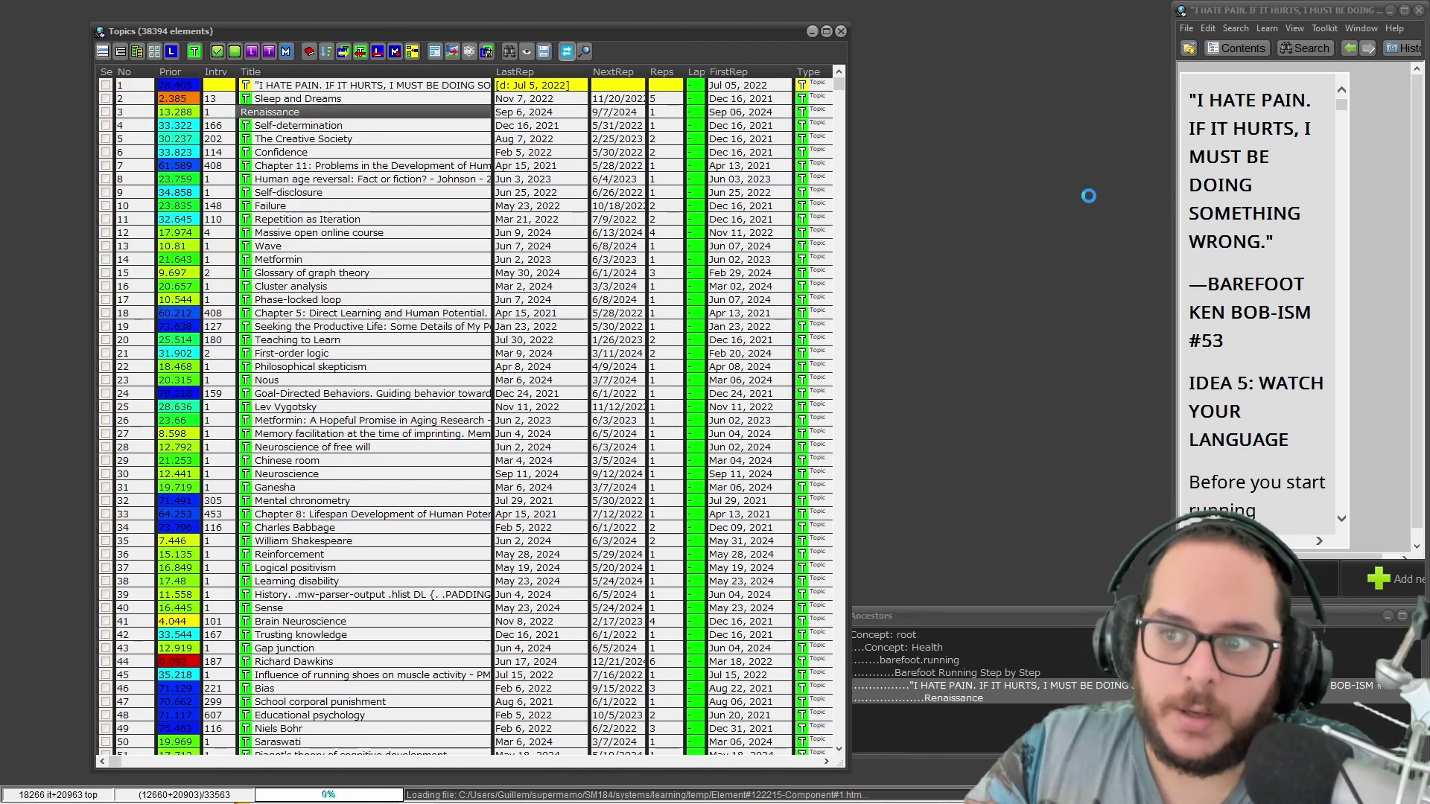
left_click_drag(1177, 155, 857, 139)
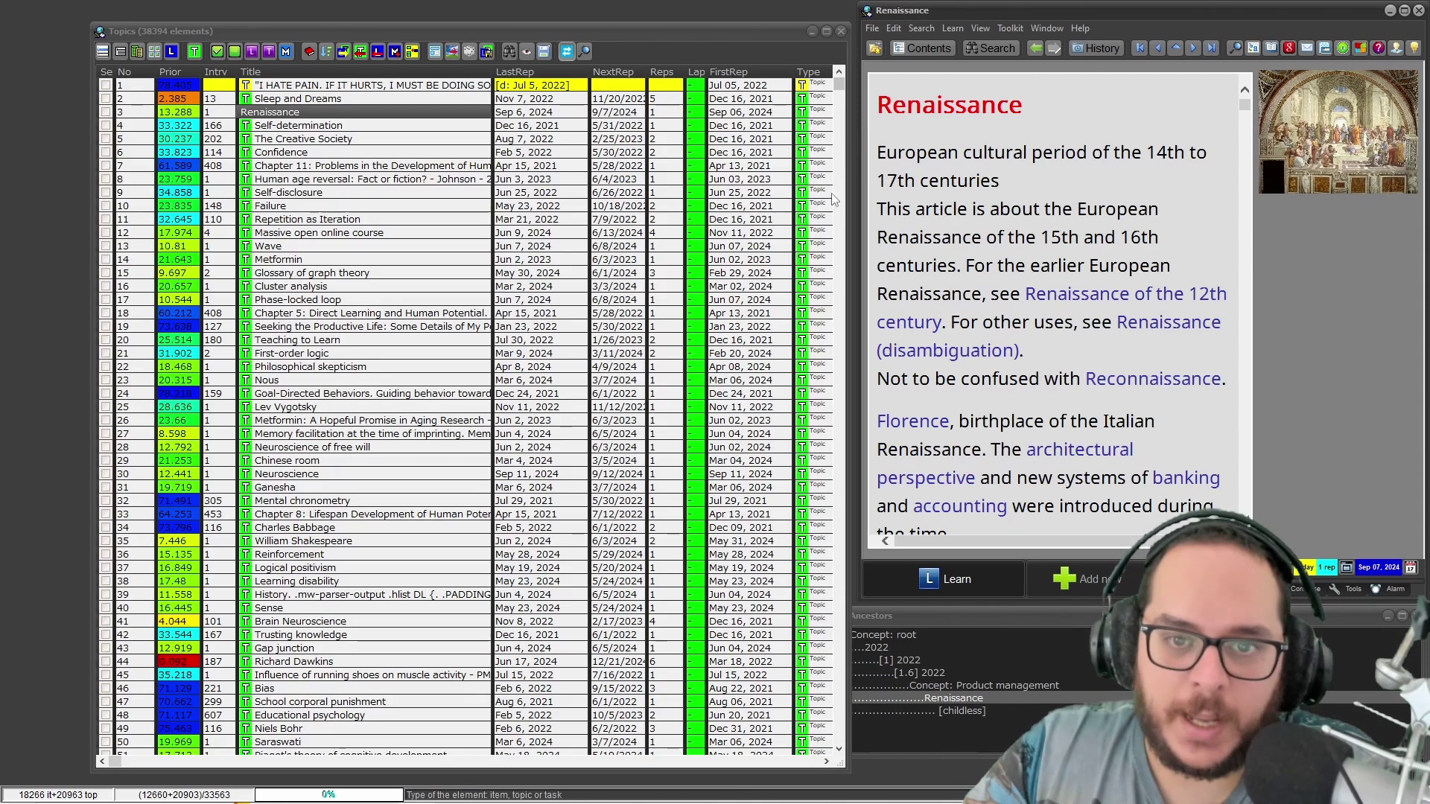
- Preview the topics Self-determination, Confidence, Chapter 11, Human age reversal and Repetition as Iteration from the browser
left_click(287, 125)
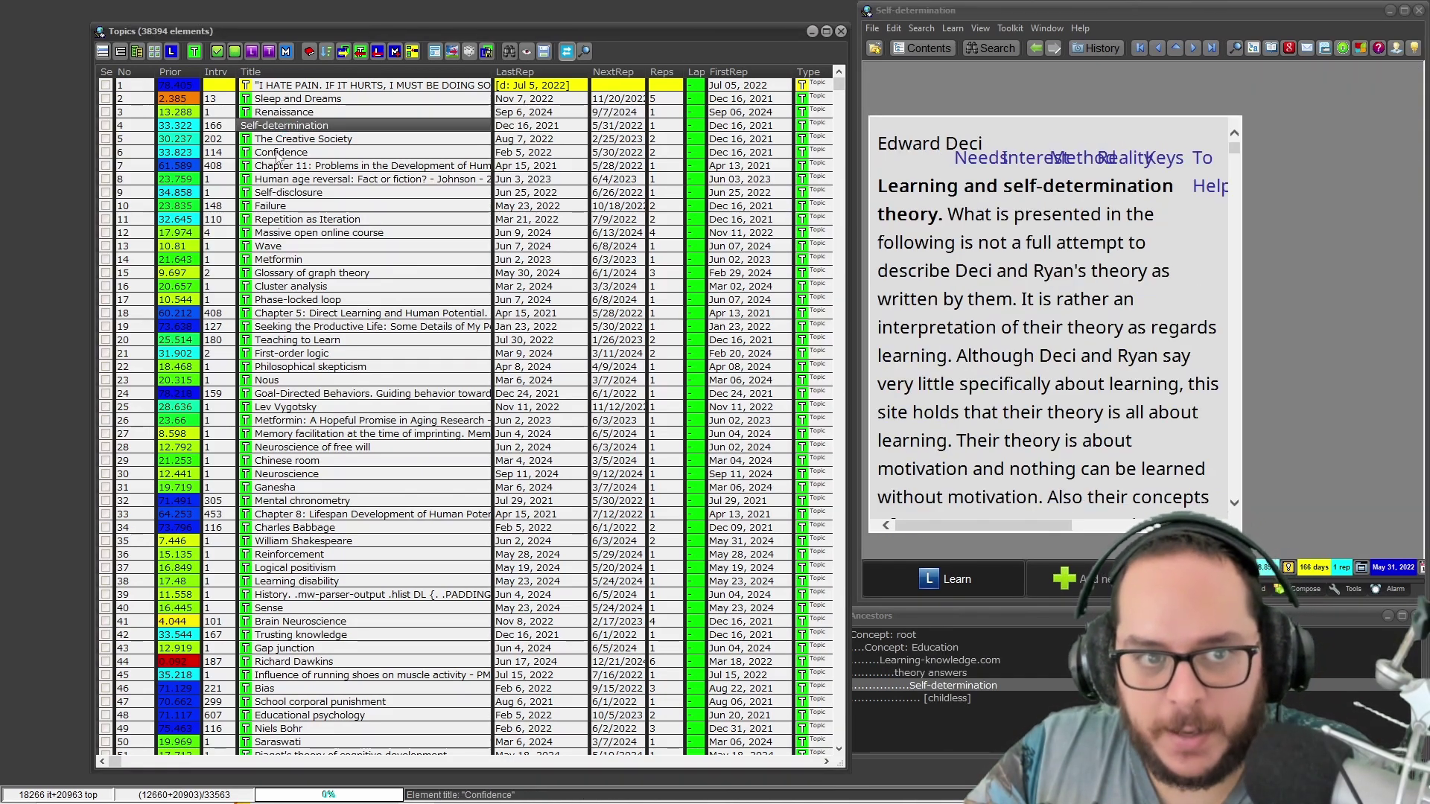
left_click(278, 152)
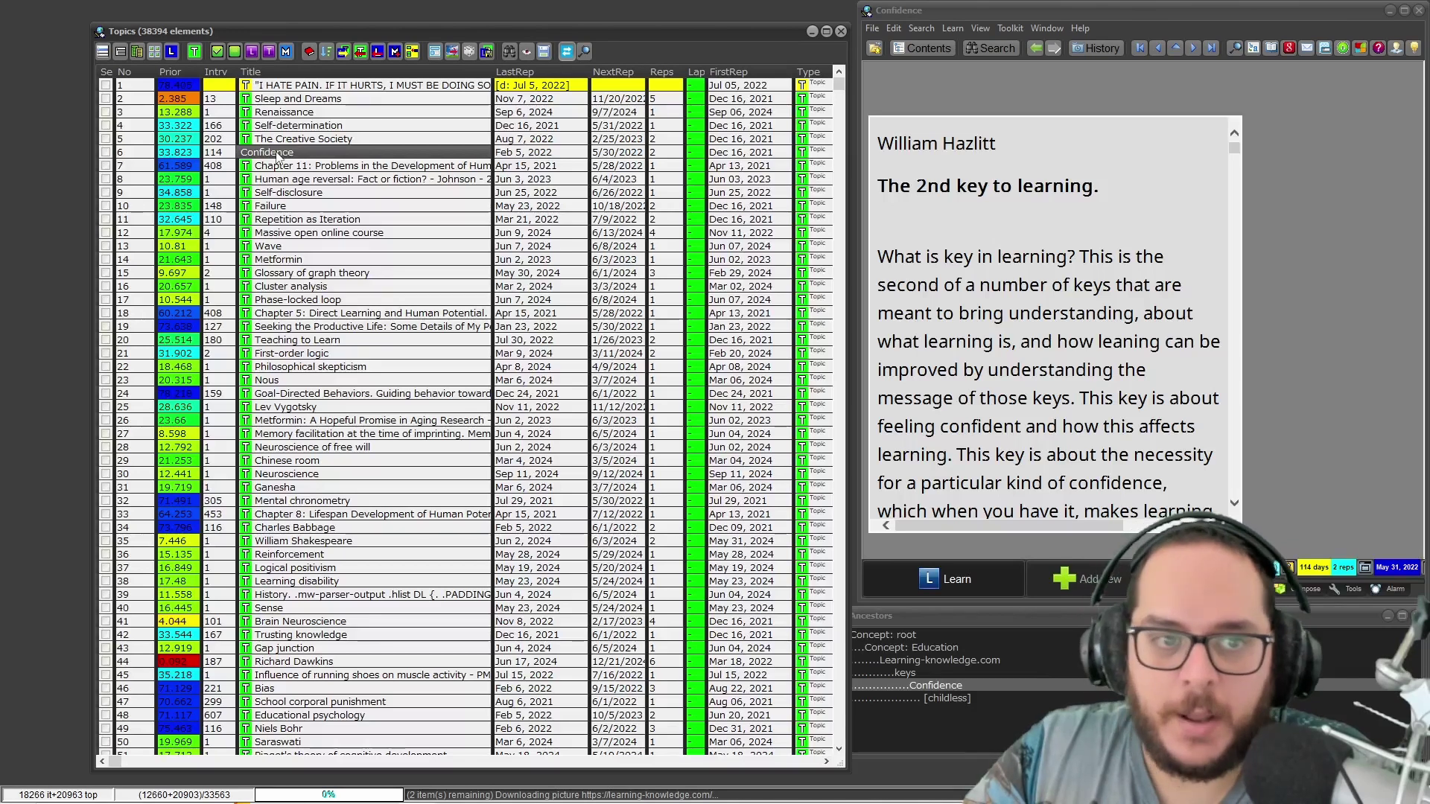
left_click(277, 165)
left_click(278, 181)
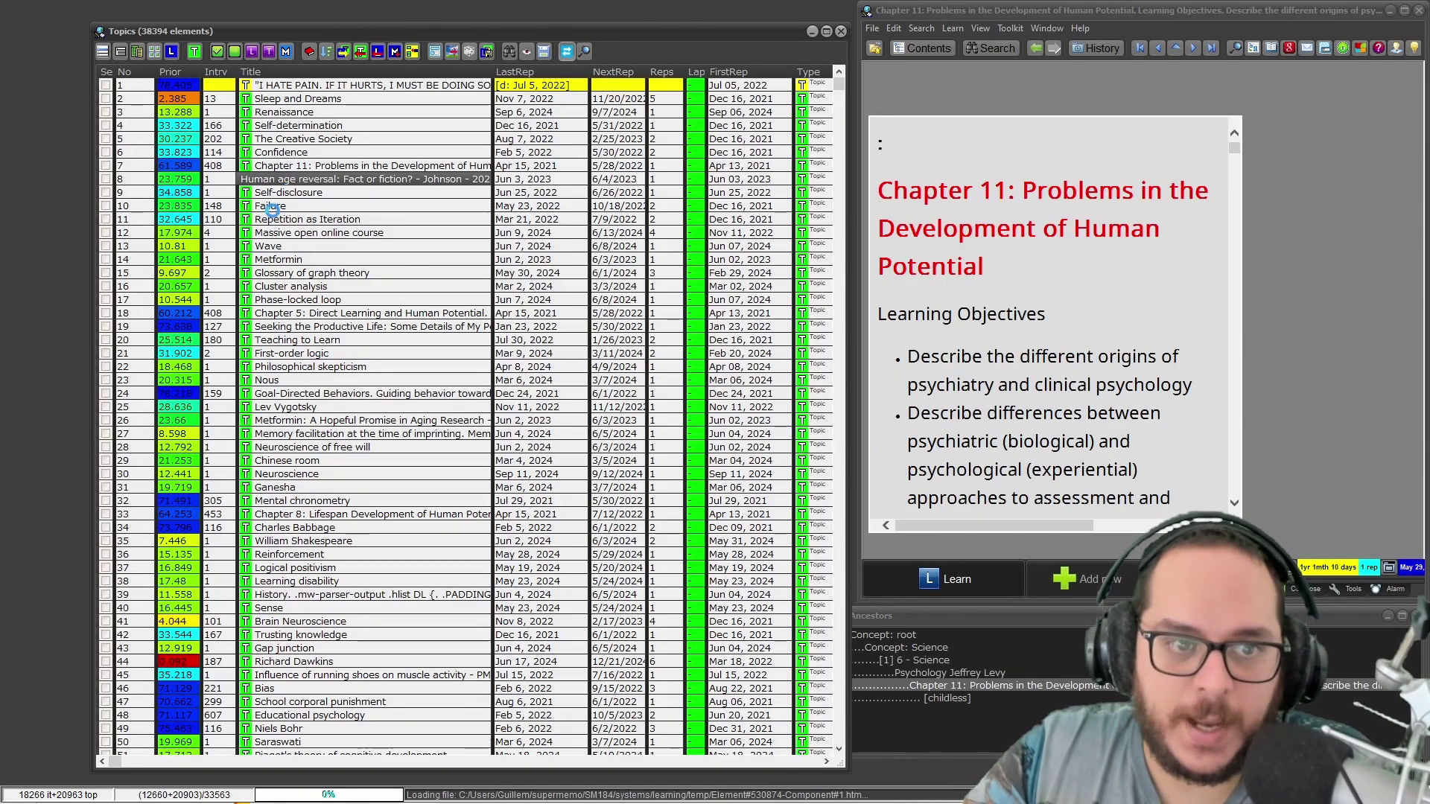
left_click(277, 219)
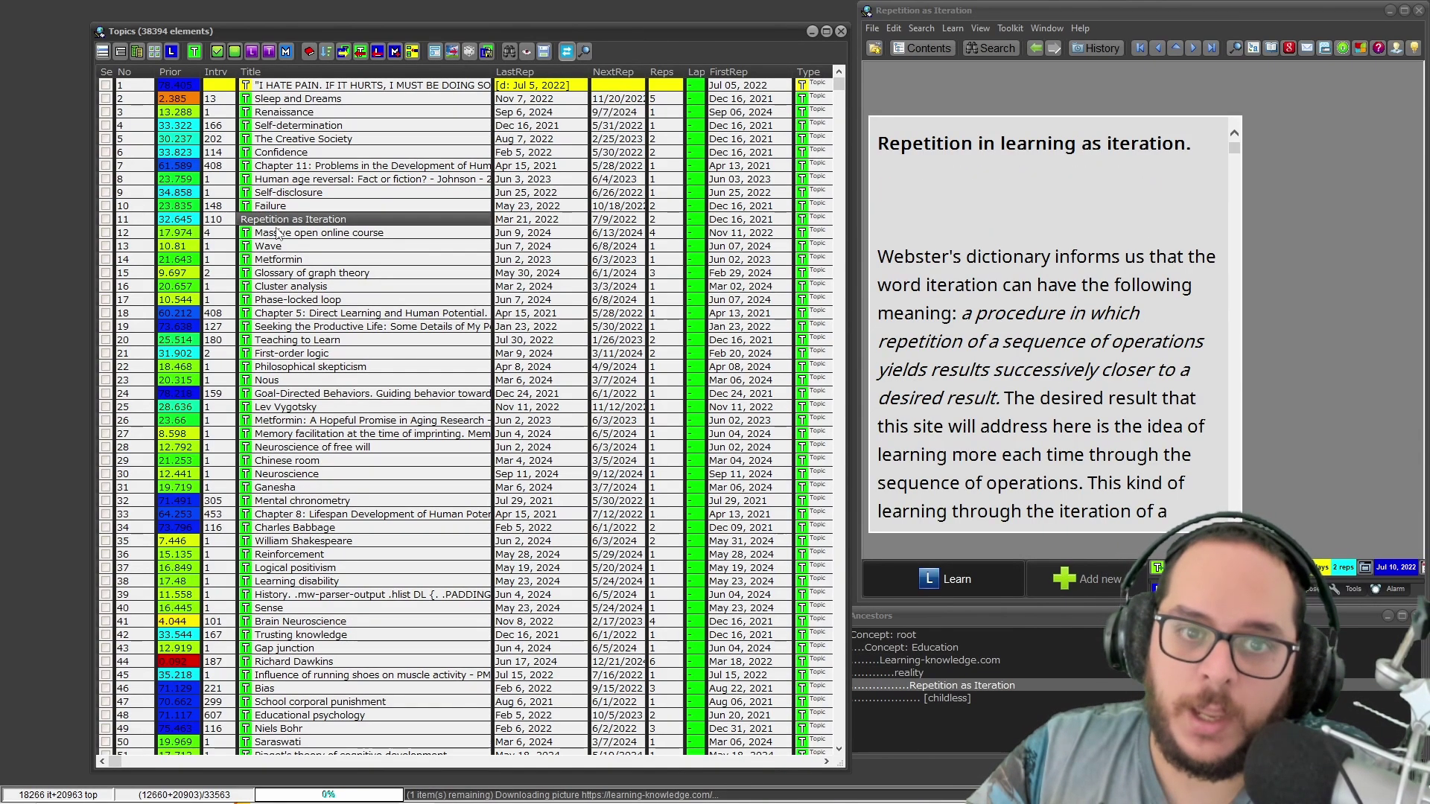
- Preview the topics one by one upward from Repetition as Iteration to Sleep and Dreams, and return to Renaissance
key("Up")
key("Up")
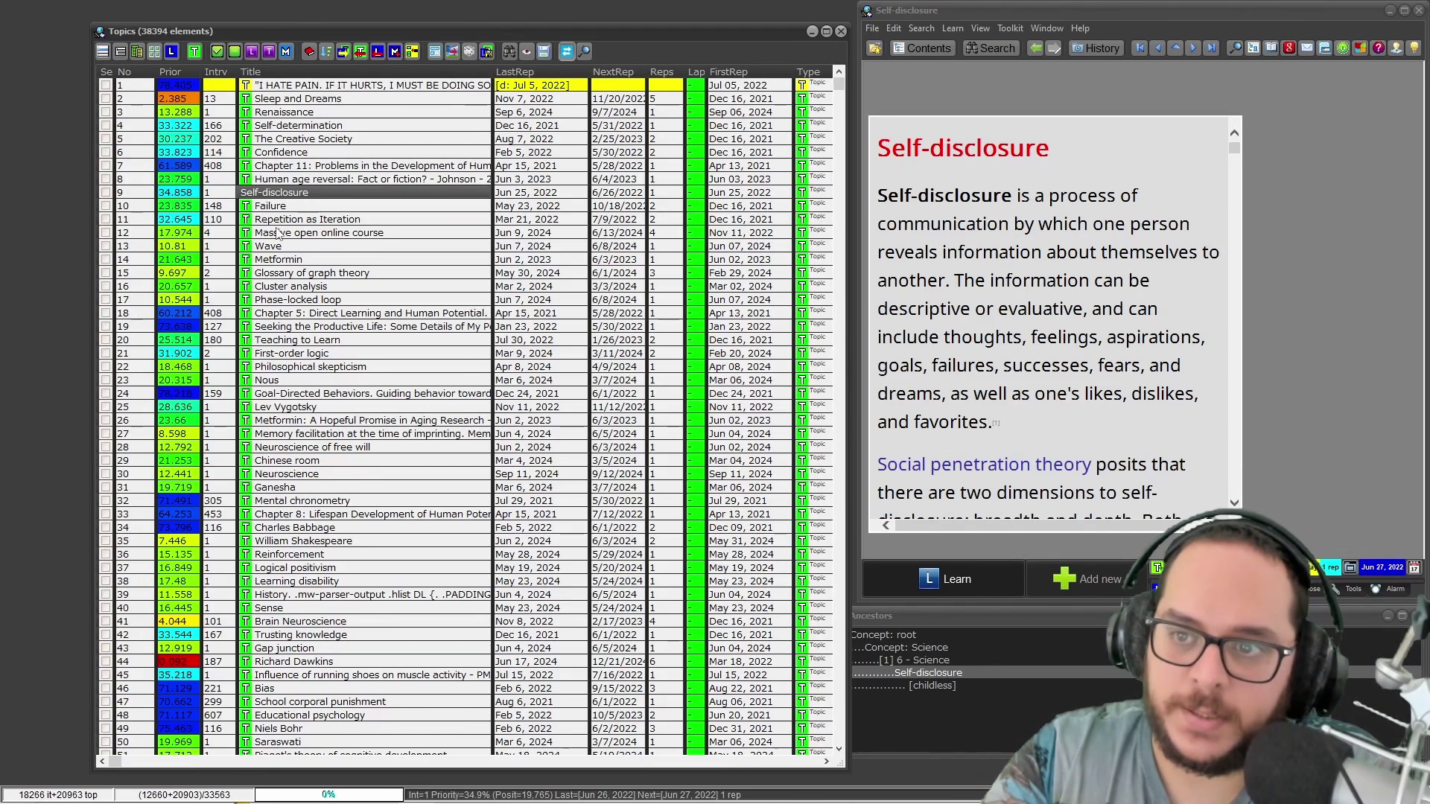
key("Up")
key("Up")
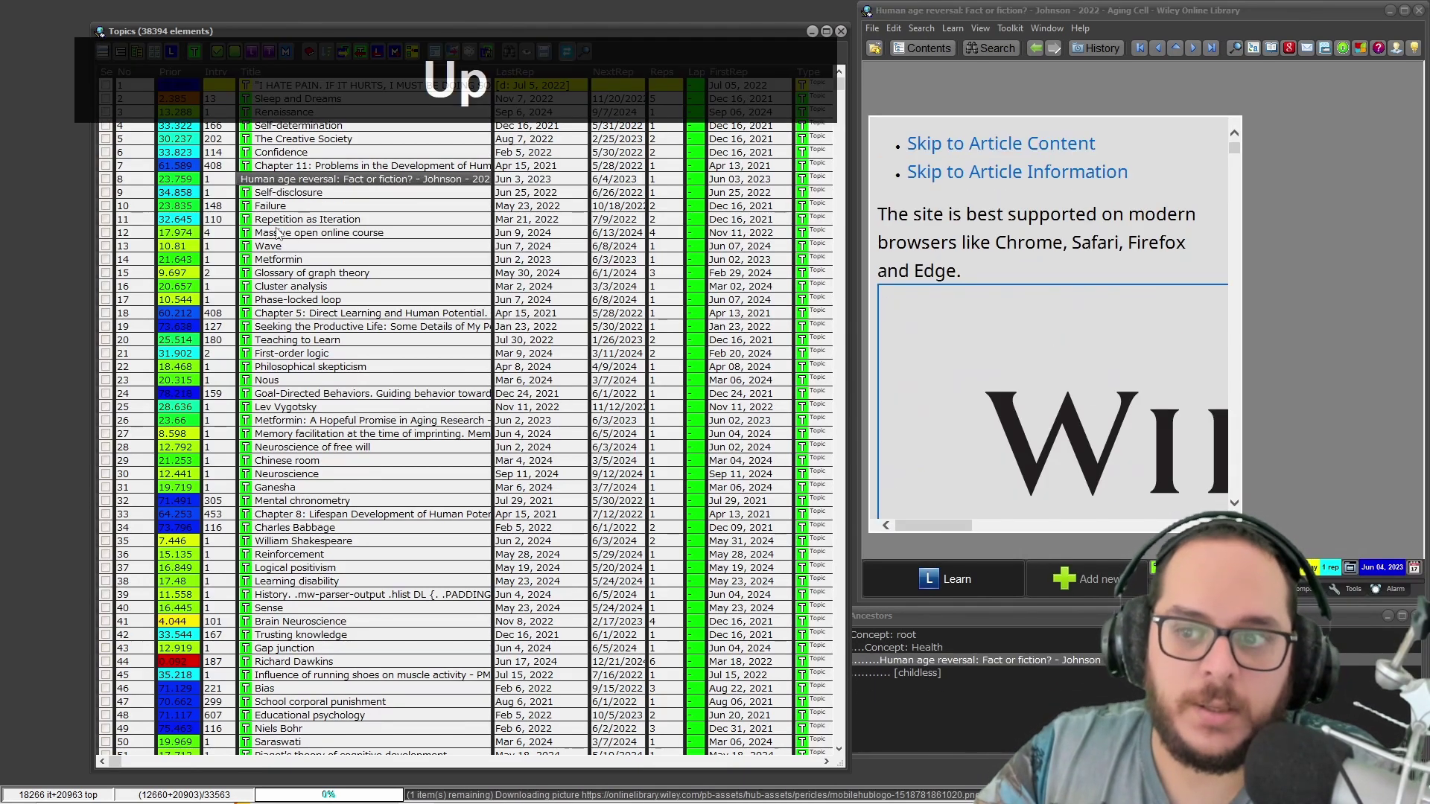
key("Up")
key("Up")
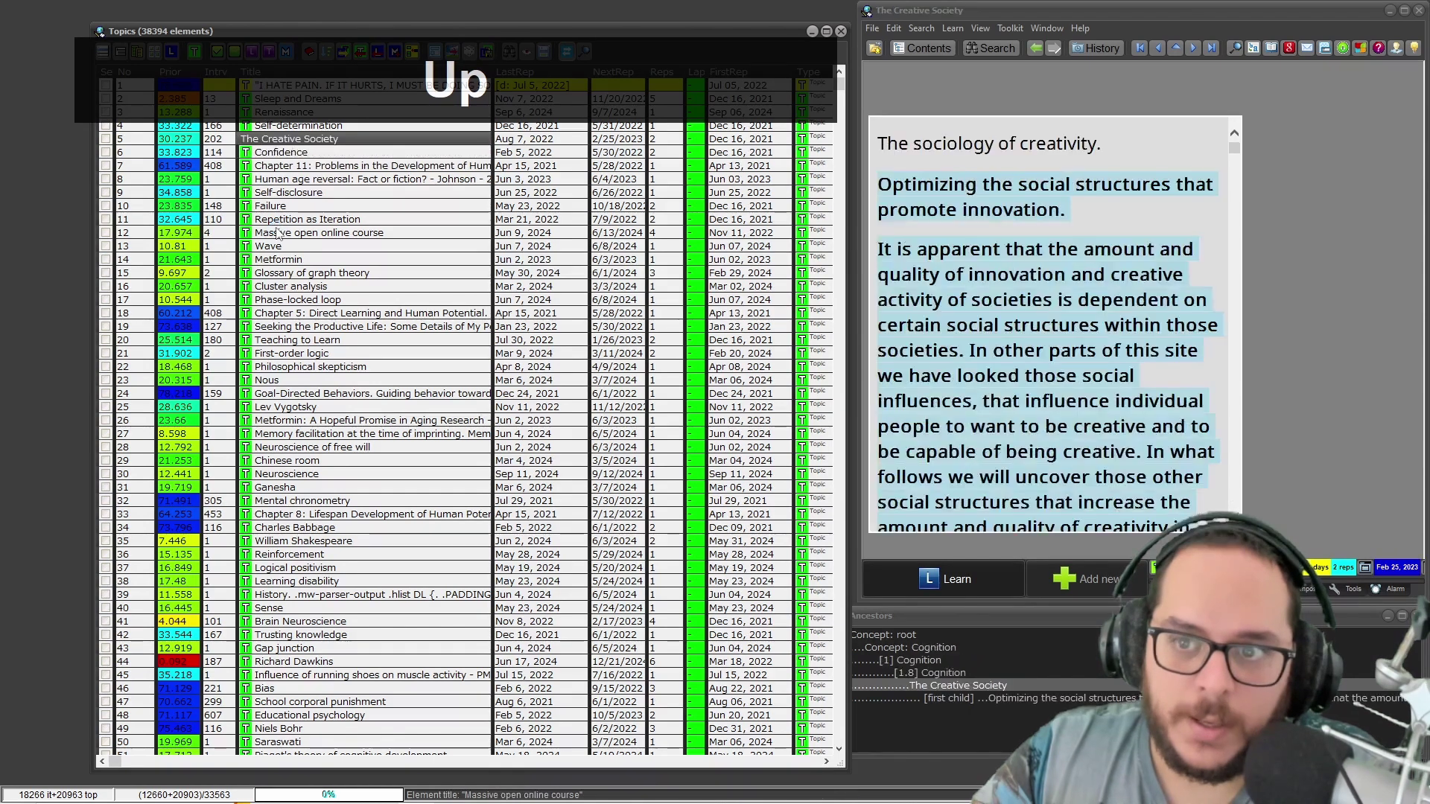
key("Up")
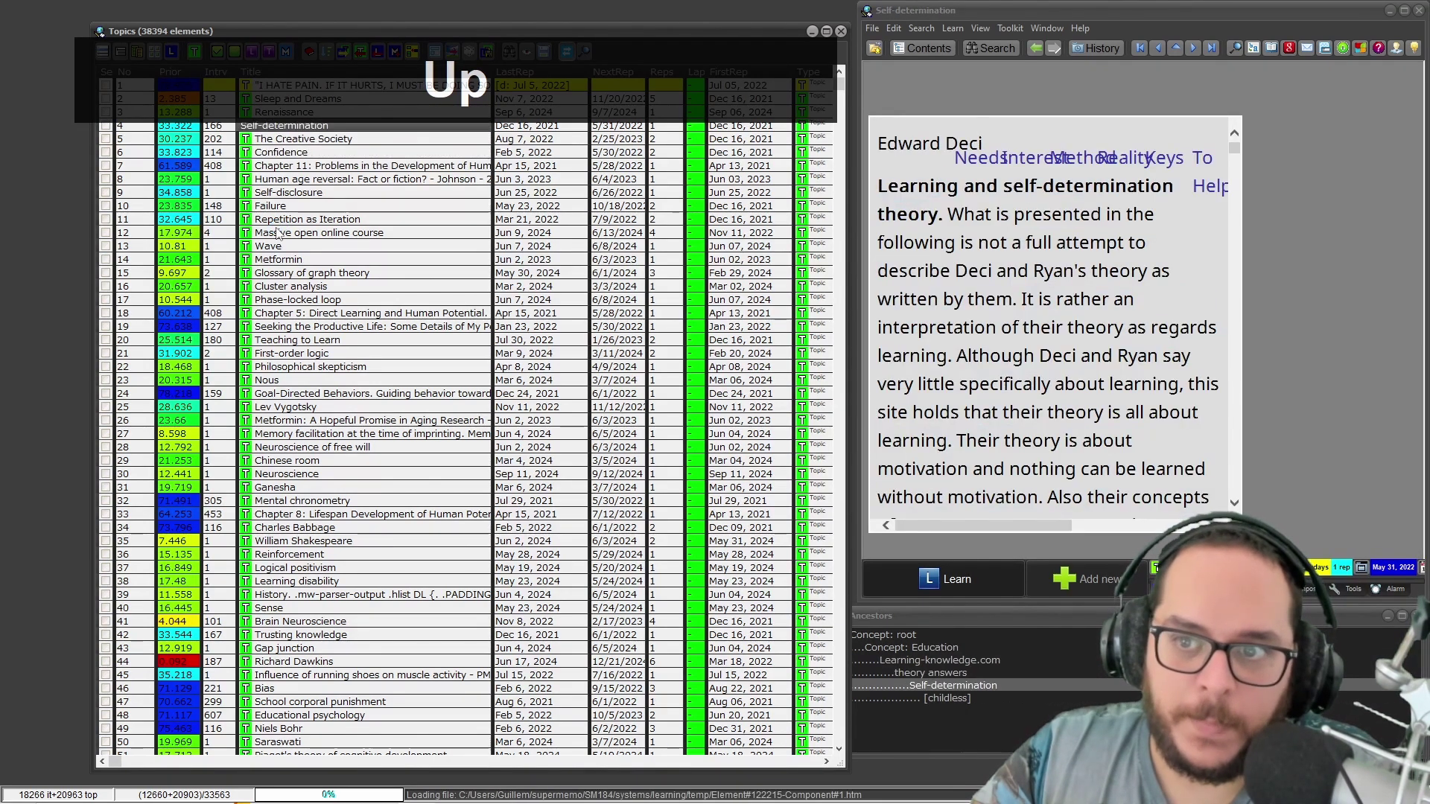
key("Up")
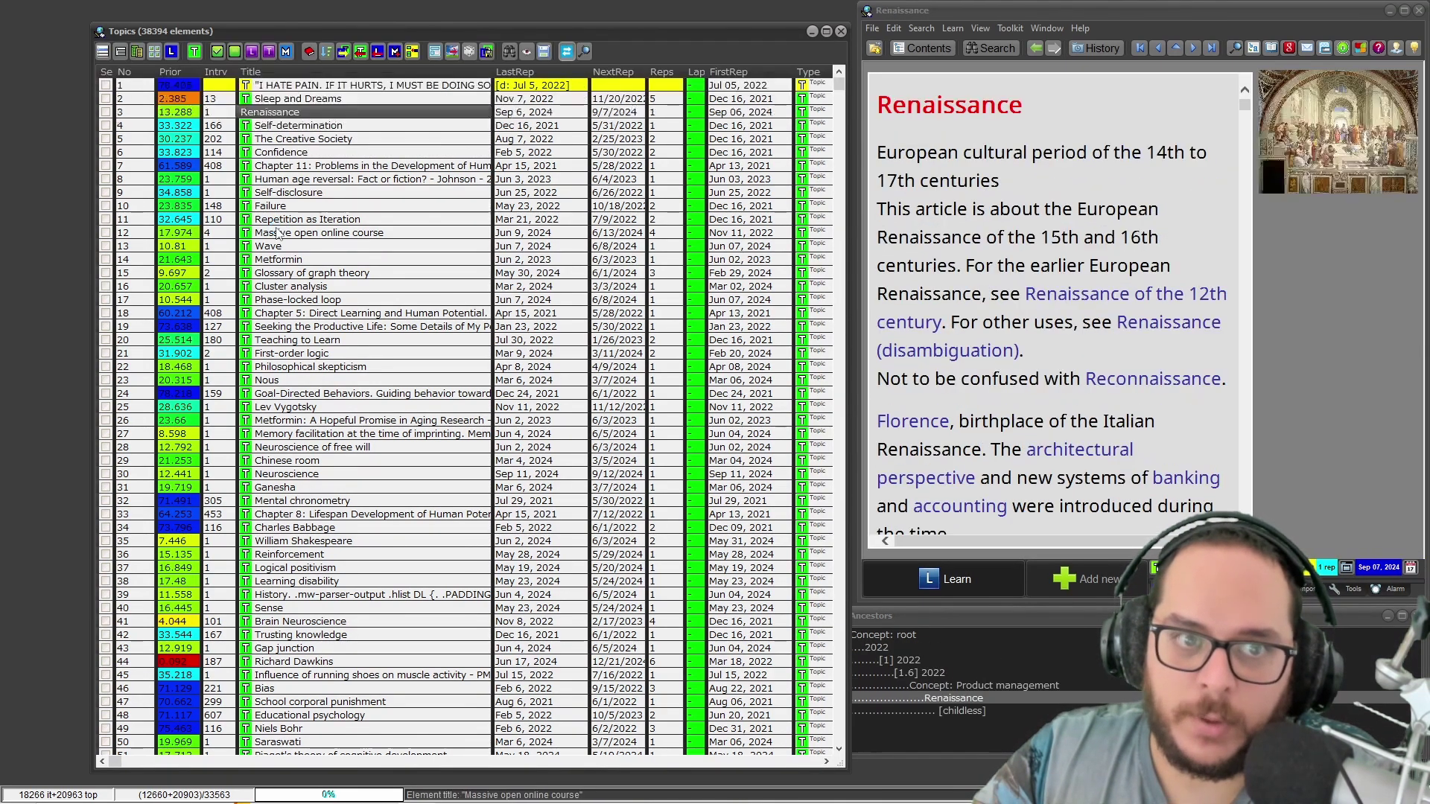
key("Up")
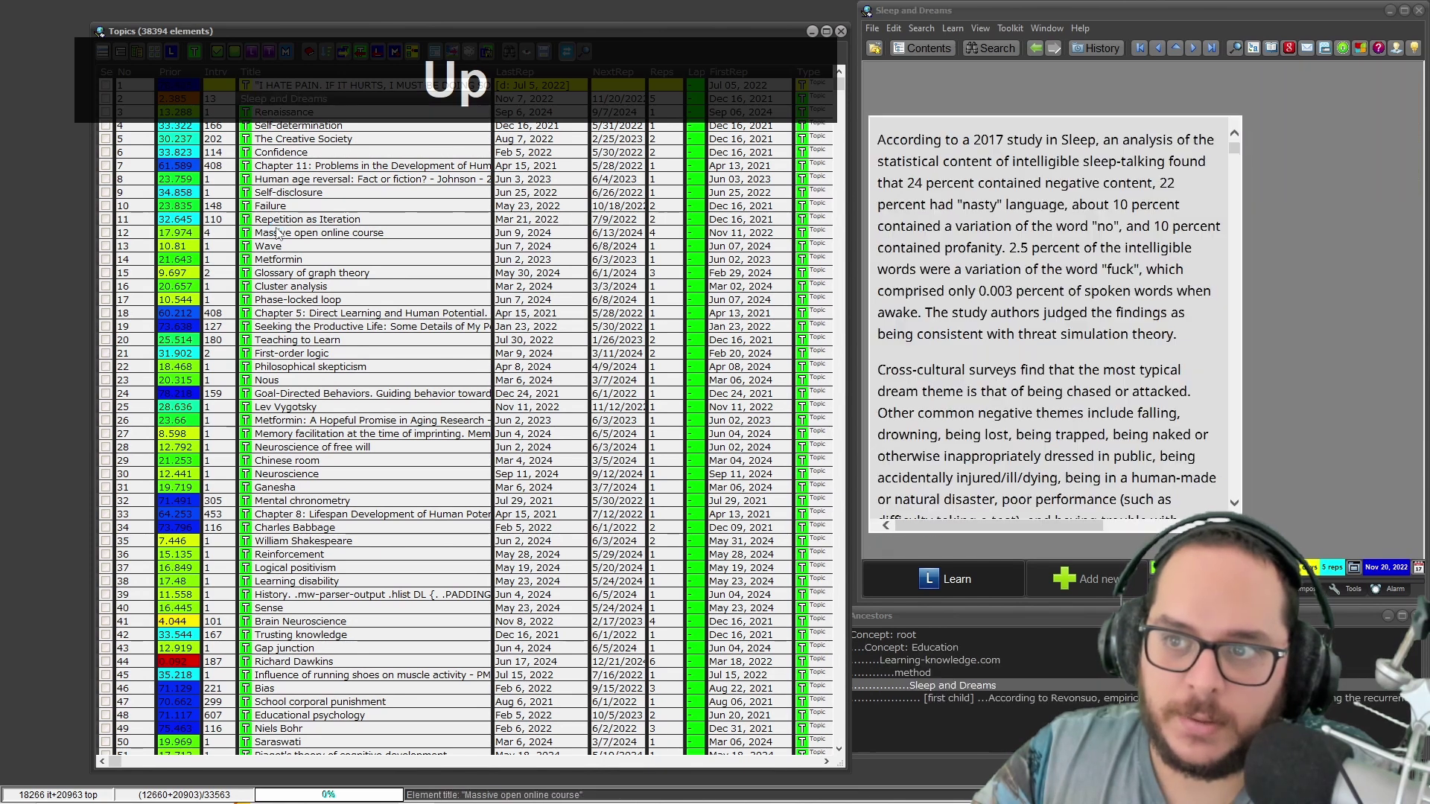
key("Down")
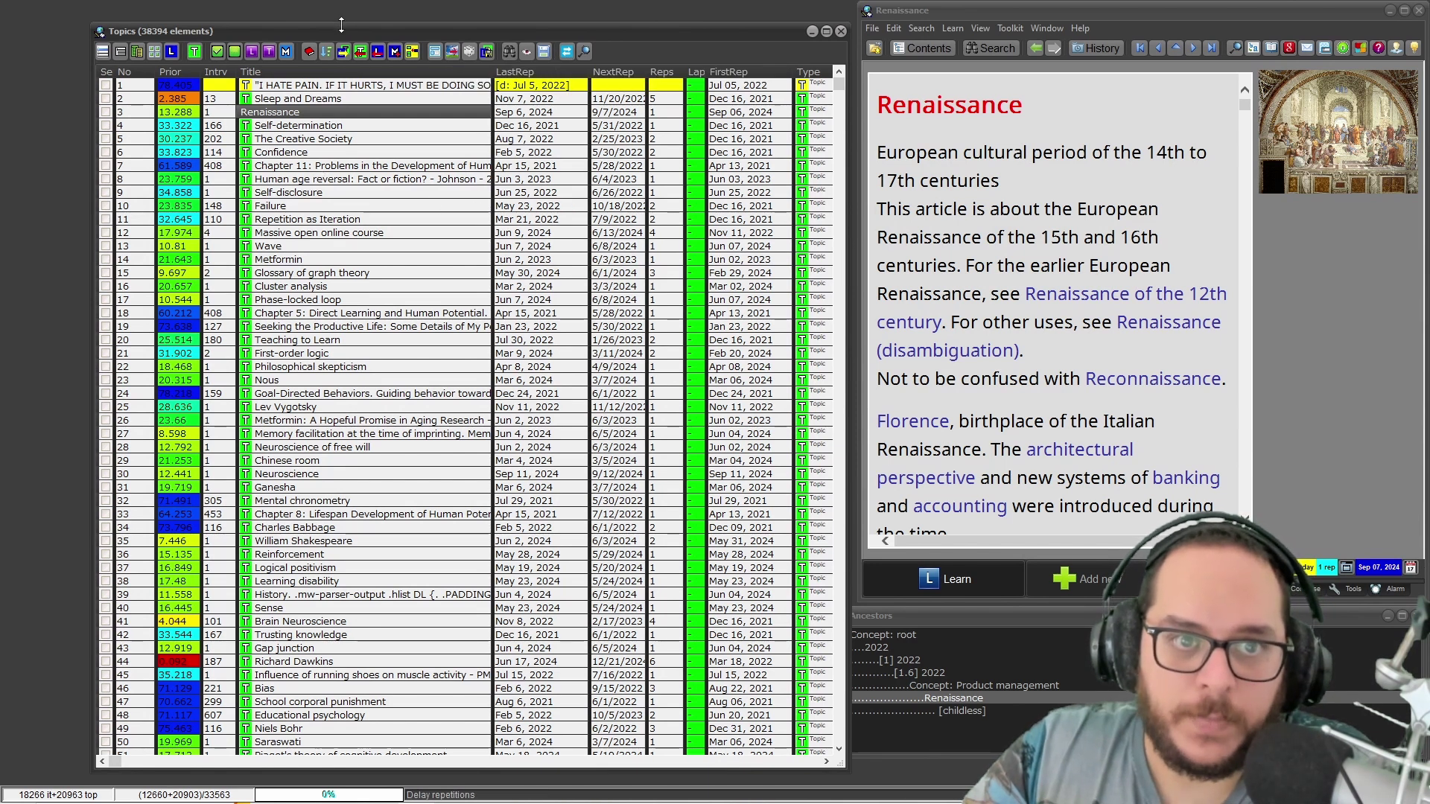
- Move the browser selection row by row down from Renaissance to Ganesha without opening any topic
key("Down")
key("Down")
key("Down")
key("Down")
key("Down")
key("Down")
key("Down")
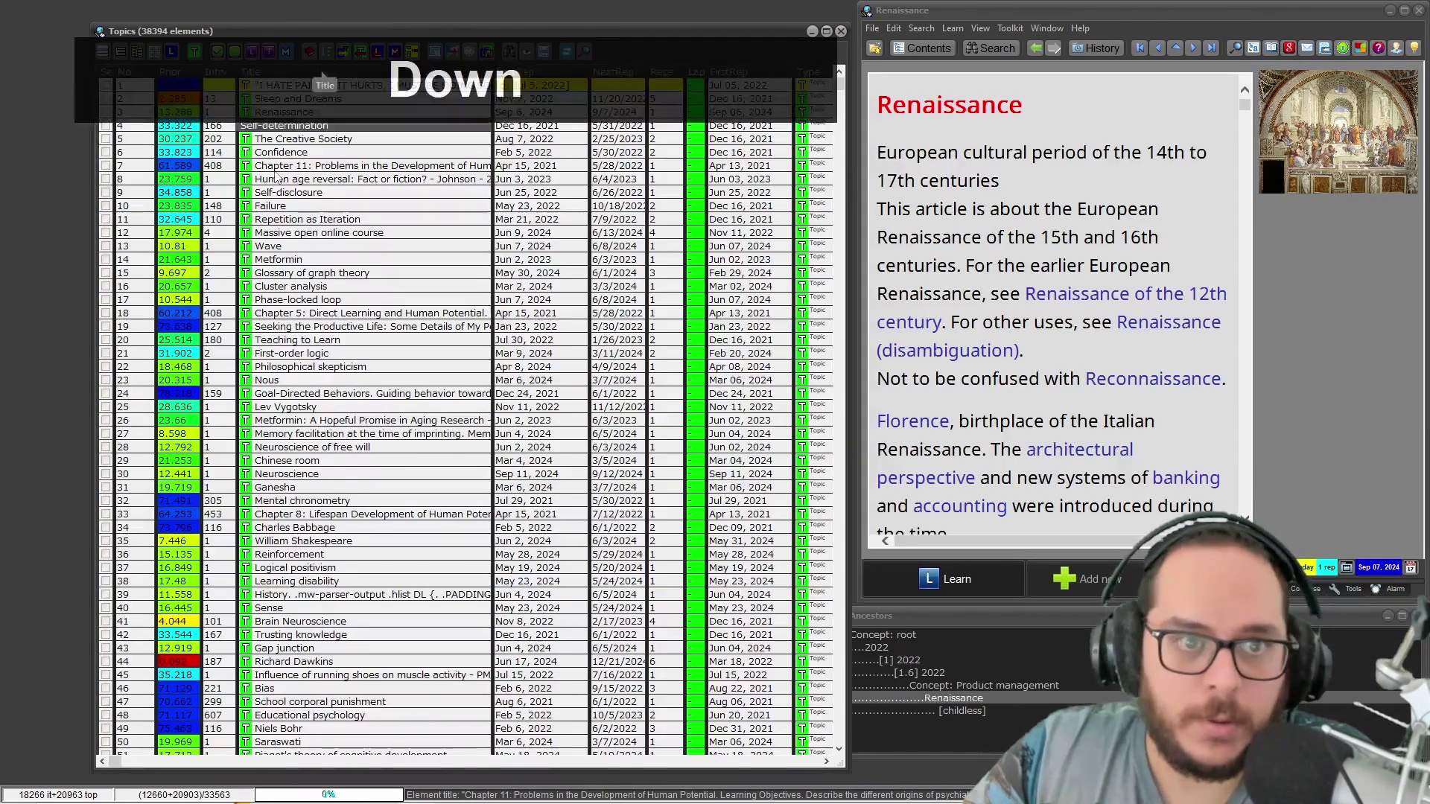
key("Down")
key("Down")
key("Down")
key("Down")
key("Down")
key("Down")
key("Down")
key("Down")
key("Down")
key("Down")
key("Down")
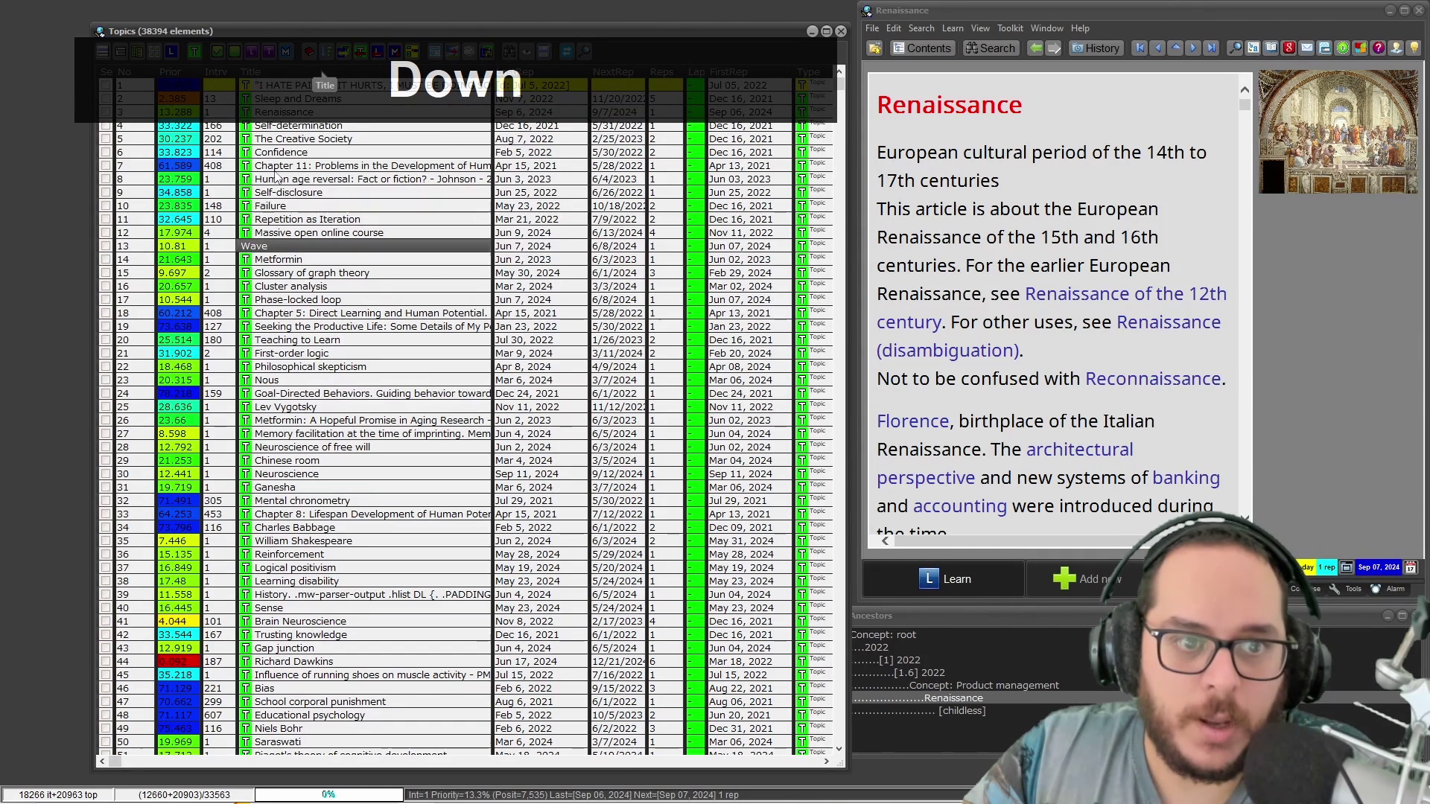
key("Down")
key("Down")
key("Down")
key("Down")
key("Down")
key("Down")
key("Down")
key("Down")
key("Down")
key("Down")
key("Down")
key("Down")
key("Down")
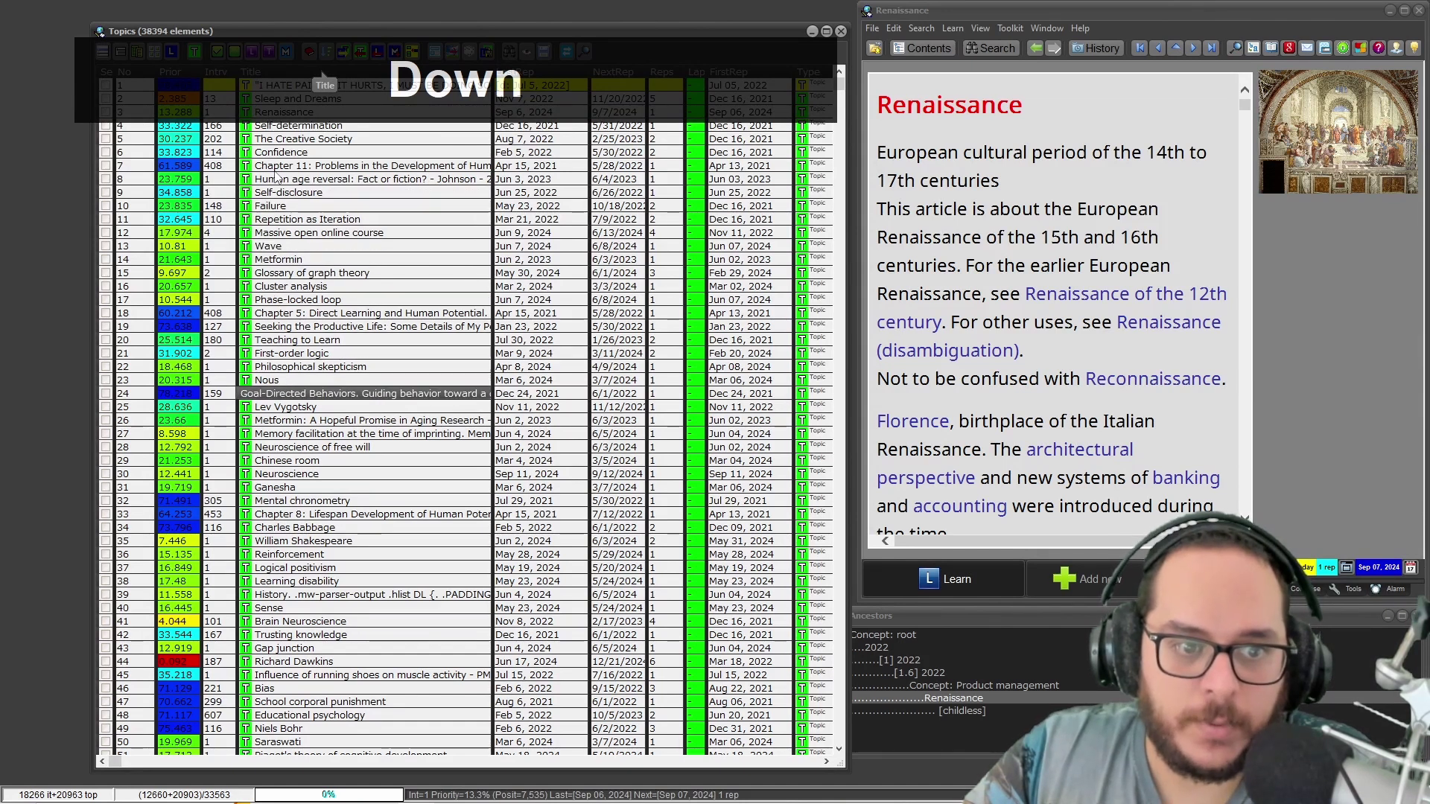
key("Up")
key("Up")
key("Up")
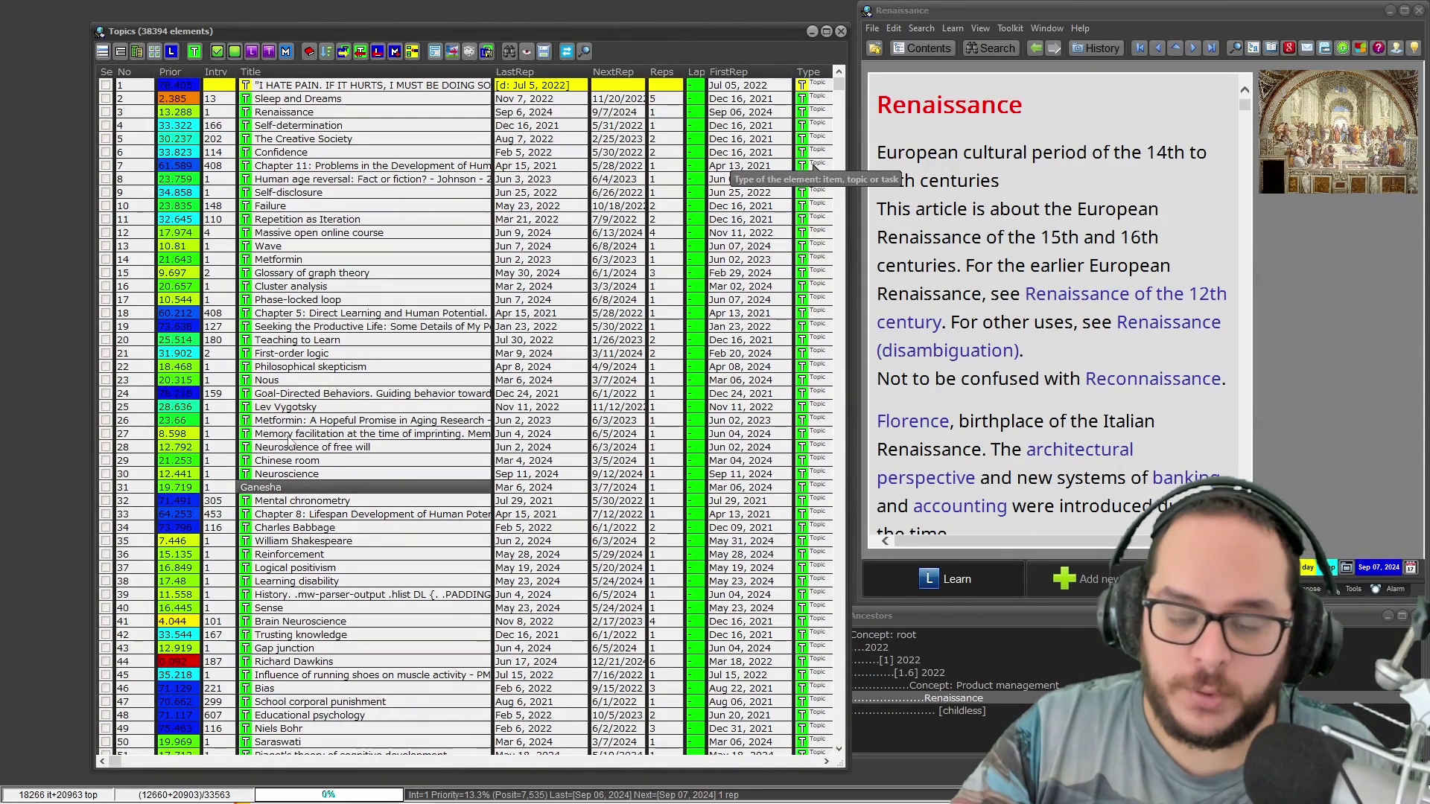
- Move the browser selection back up to the first rows of the topic list without opening any topic
key("Up")
key("Up")
key("Up")
key("Up")
key("Up")
key("Up")
key("Up")
key("Up")
key("Up")
key("Up")
key("Up")
key("Up")
key("Up")
key("Up")
key("Up")
key("Up")
key("Up")
key("Up")
key("Up")
key("Up")
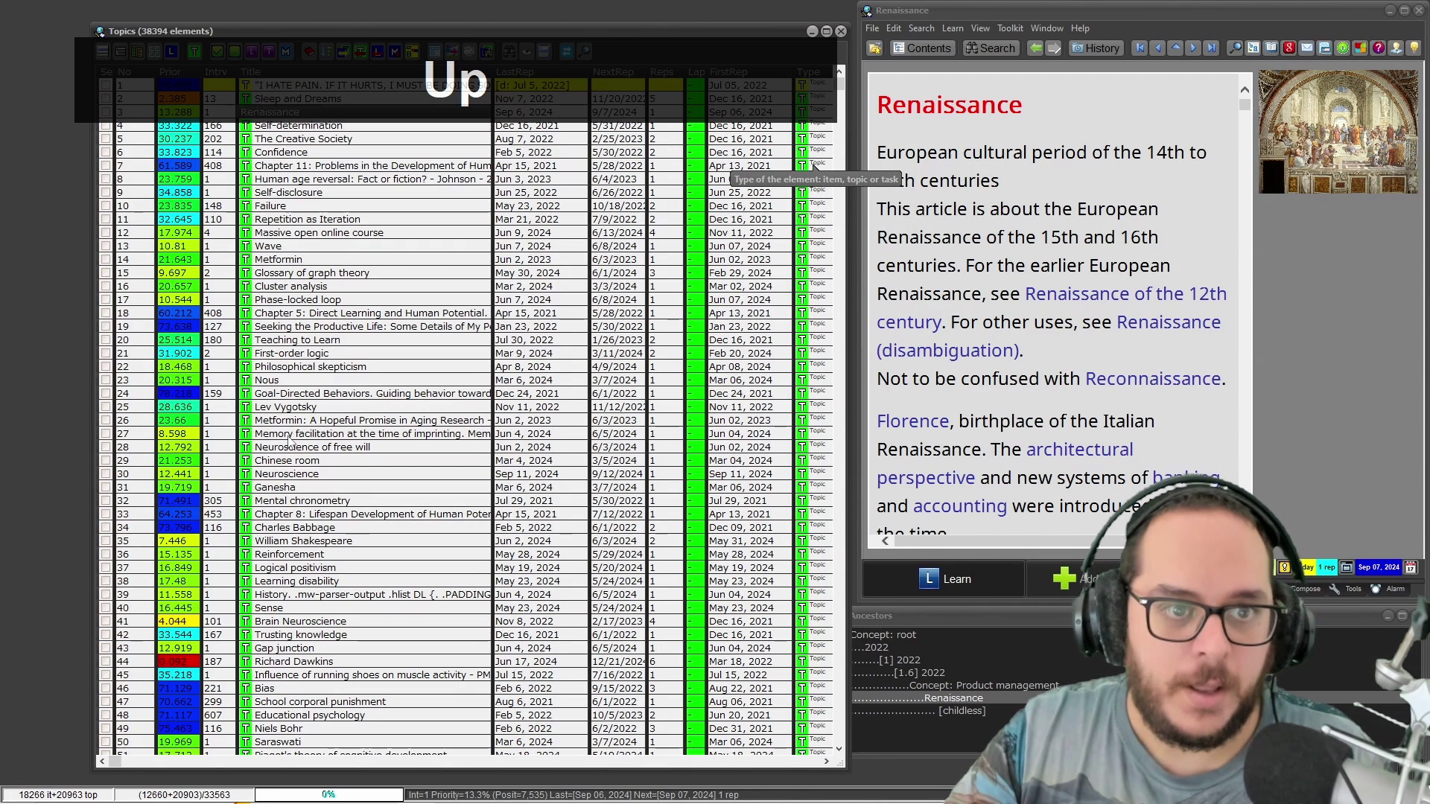
key("Up")
- Move the selection down to the Failure topic and open it in the element window
key("Down")
key("Down")
key("Down")
key("Down")
key("Down")
key("Down")
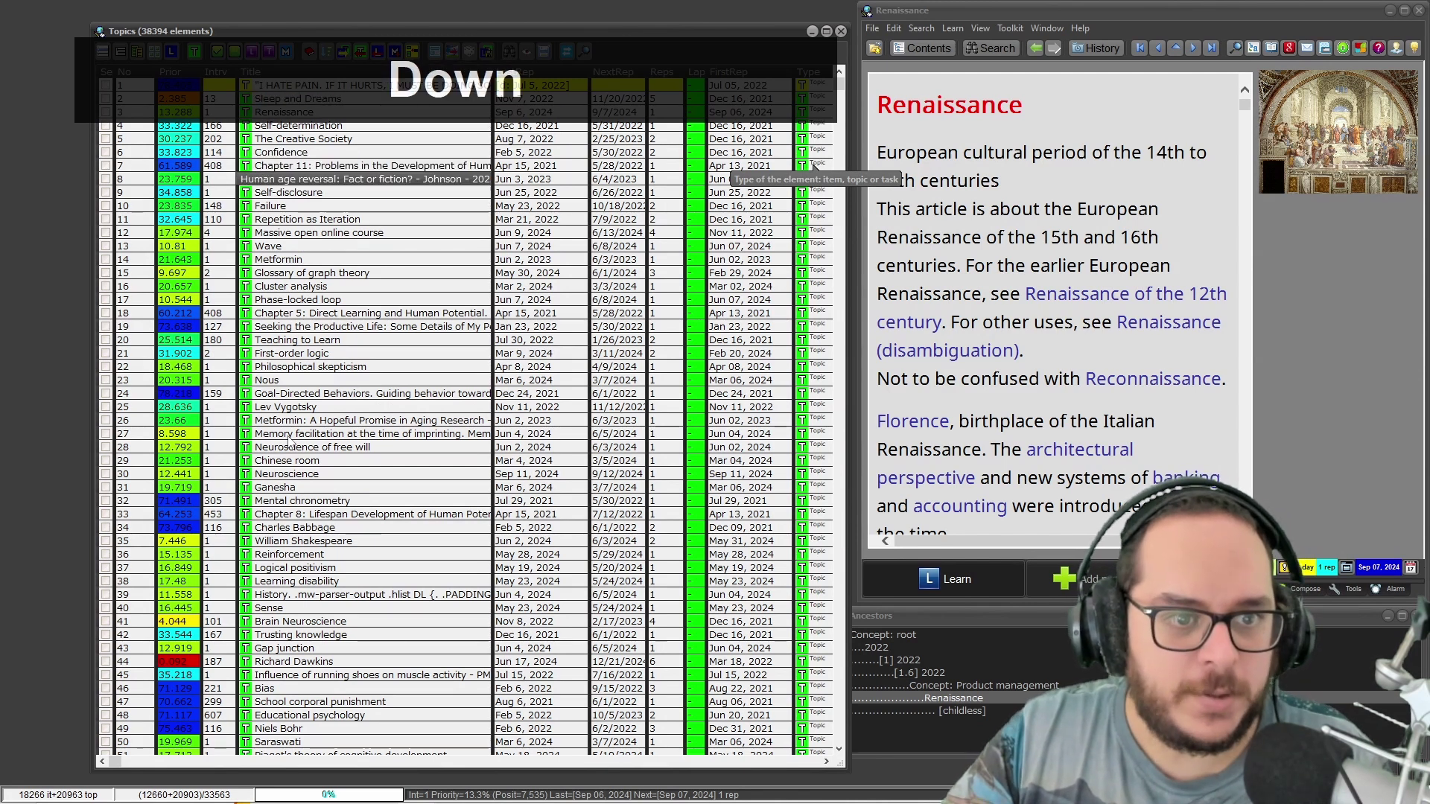
key("Down")
key("Down")
key("Return")
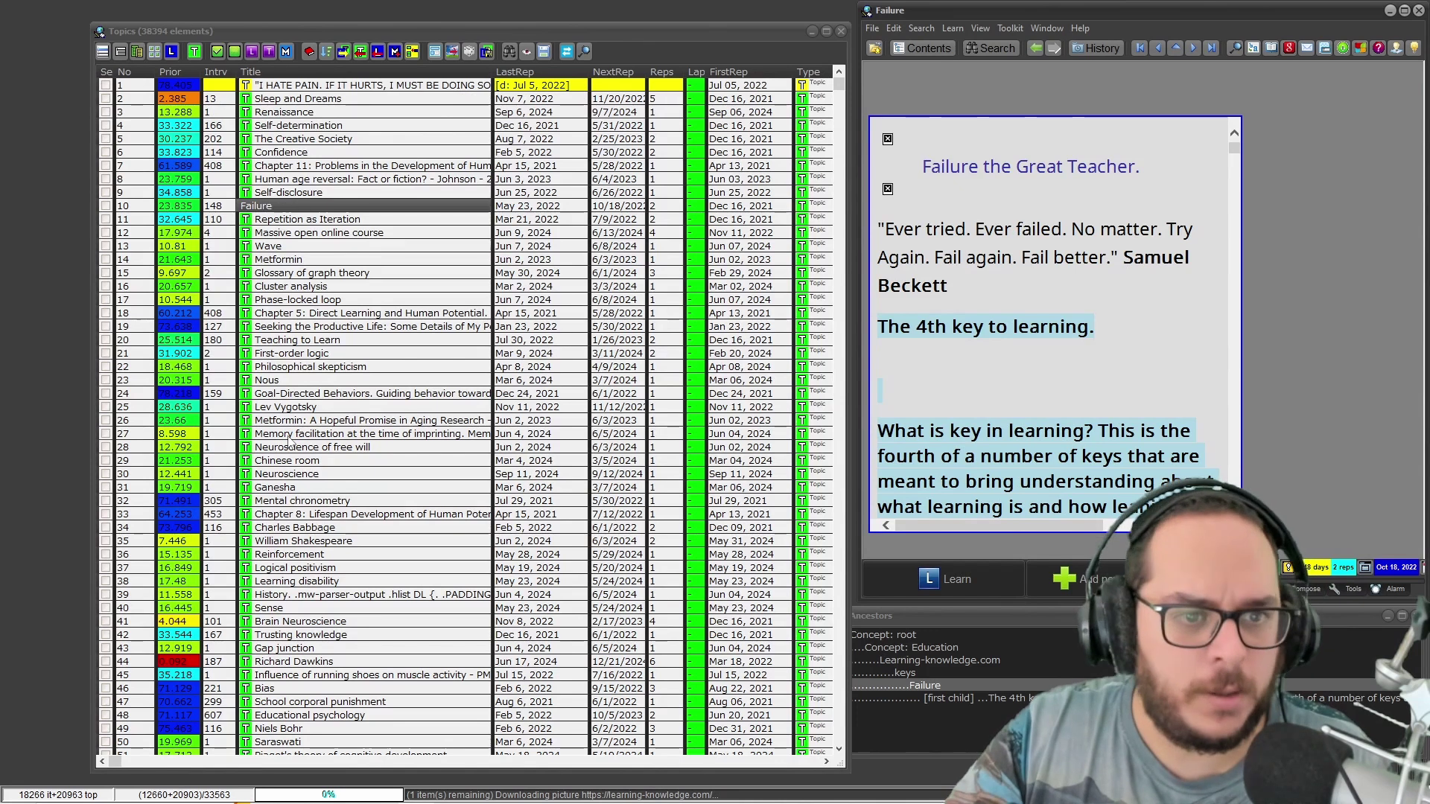
- Return to the Topics browser and open the Confidence topic in the element window
key("Up")
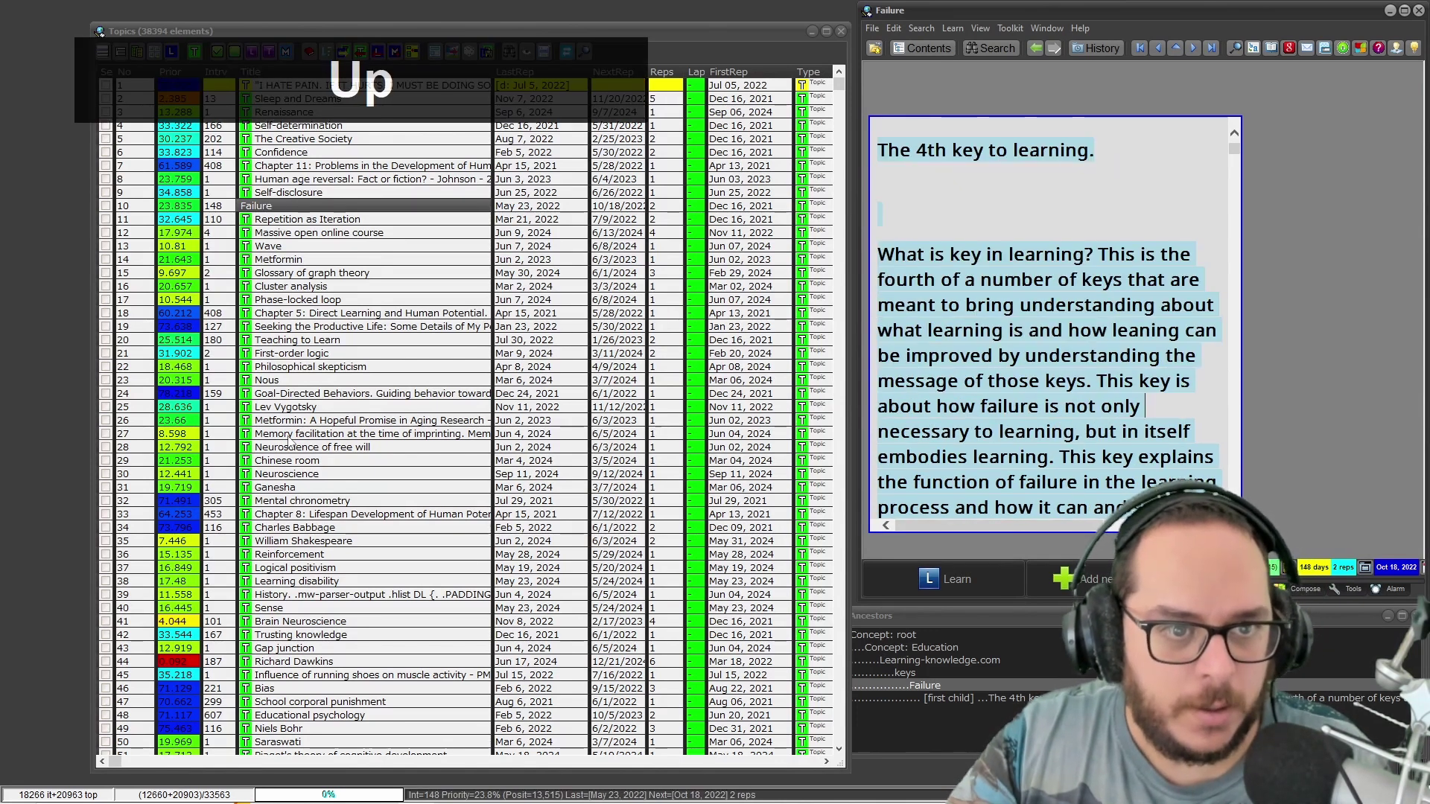
left_click(288, 153)
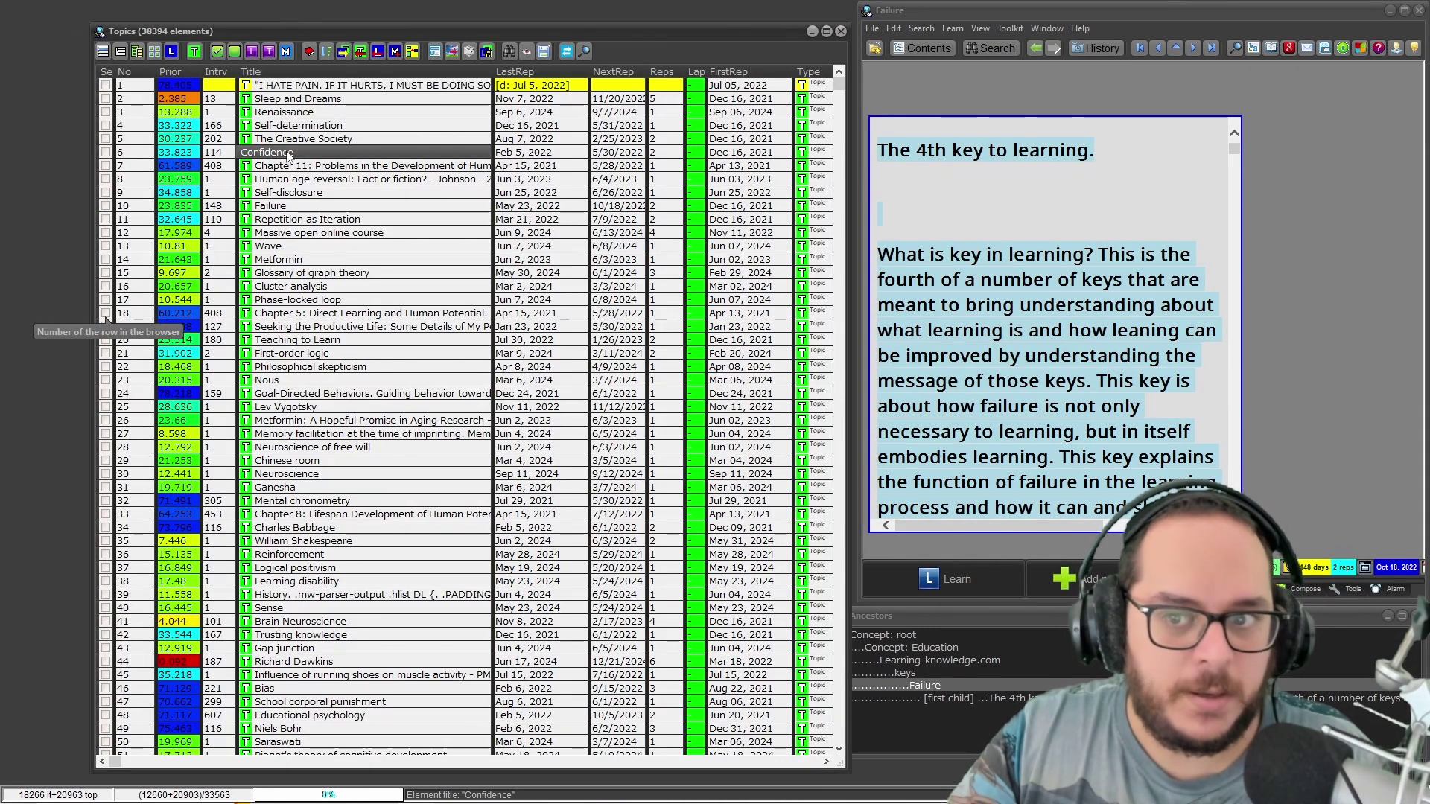
key("Return")
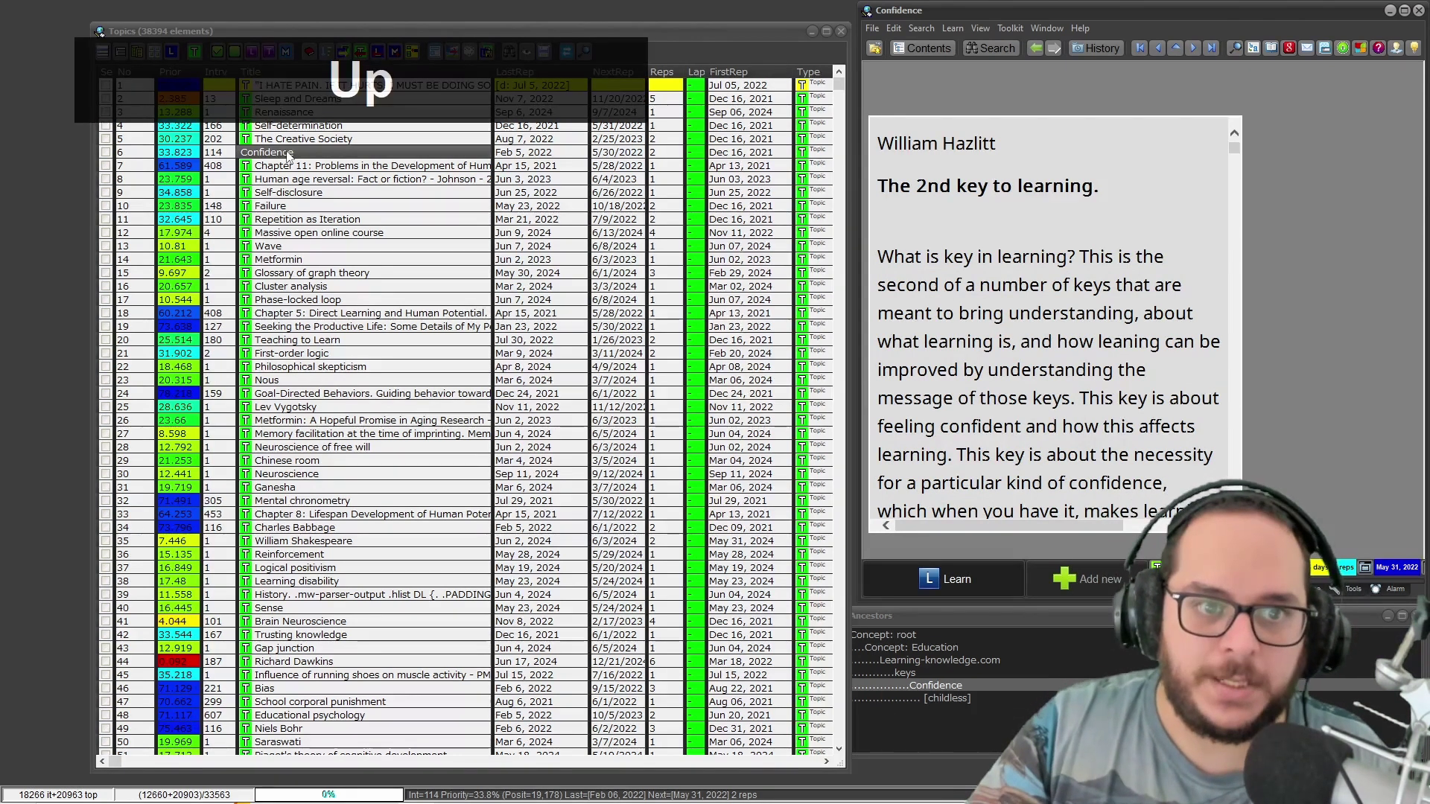
- Select the Self-determination and Sleep and Dreams rows alternately in the browser without opening them
left_click(257, 127)
left_click(277, 99)
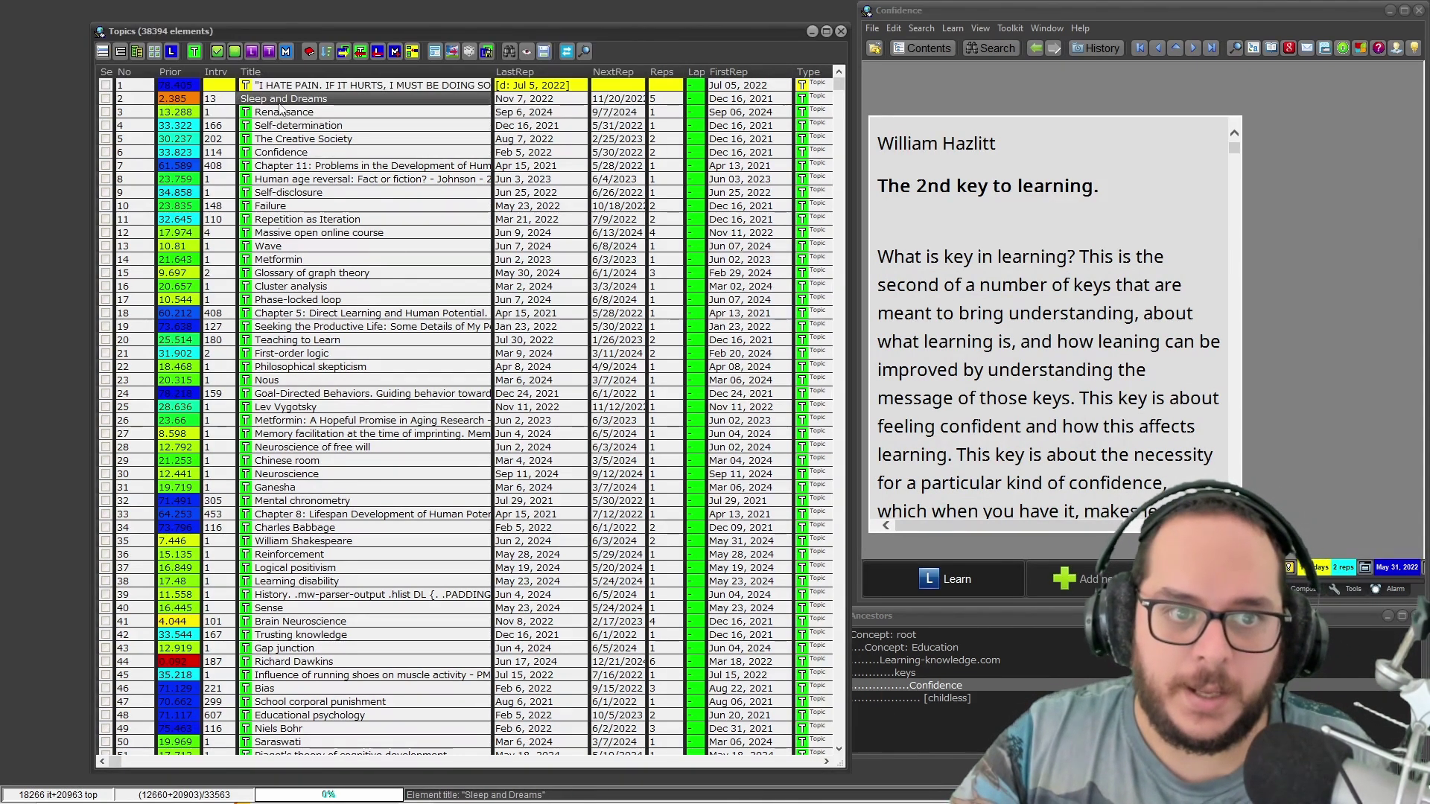
left_click(281, 123)
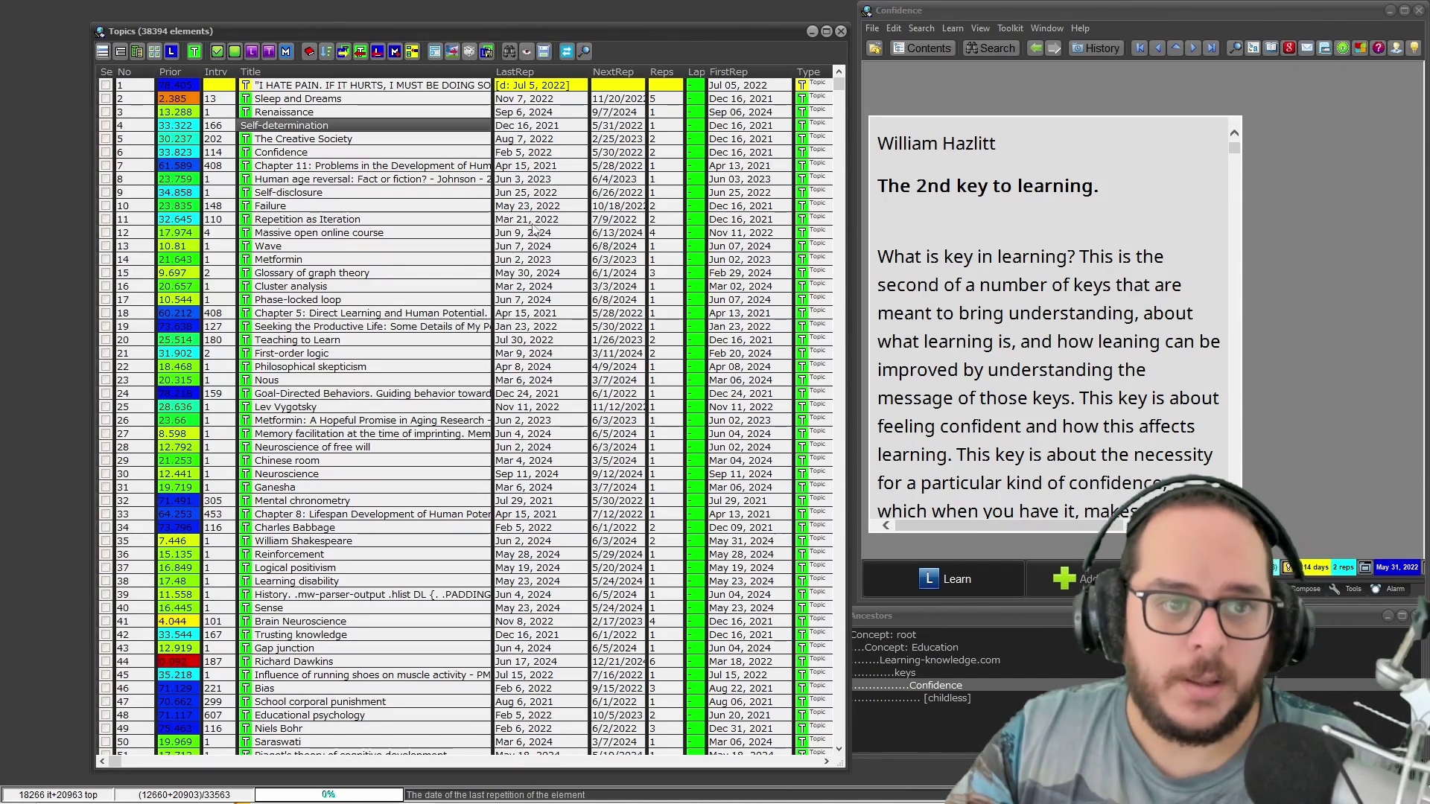
left_click(323, 99)
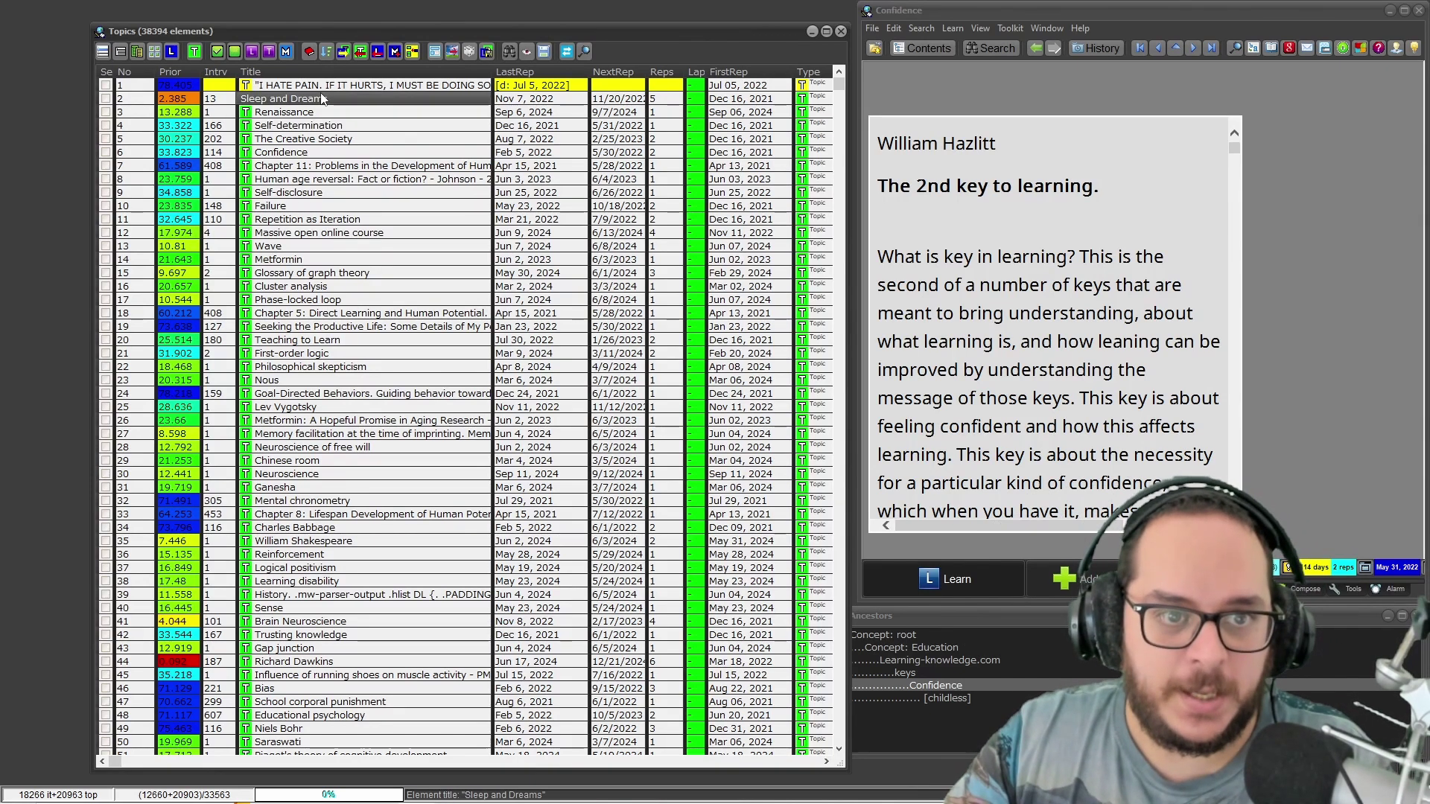
- Select the First-order logic topic and turn on synchronization between the browser and the element window
left_click(1067, 248)
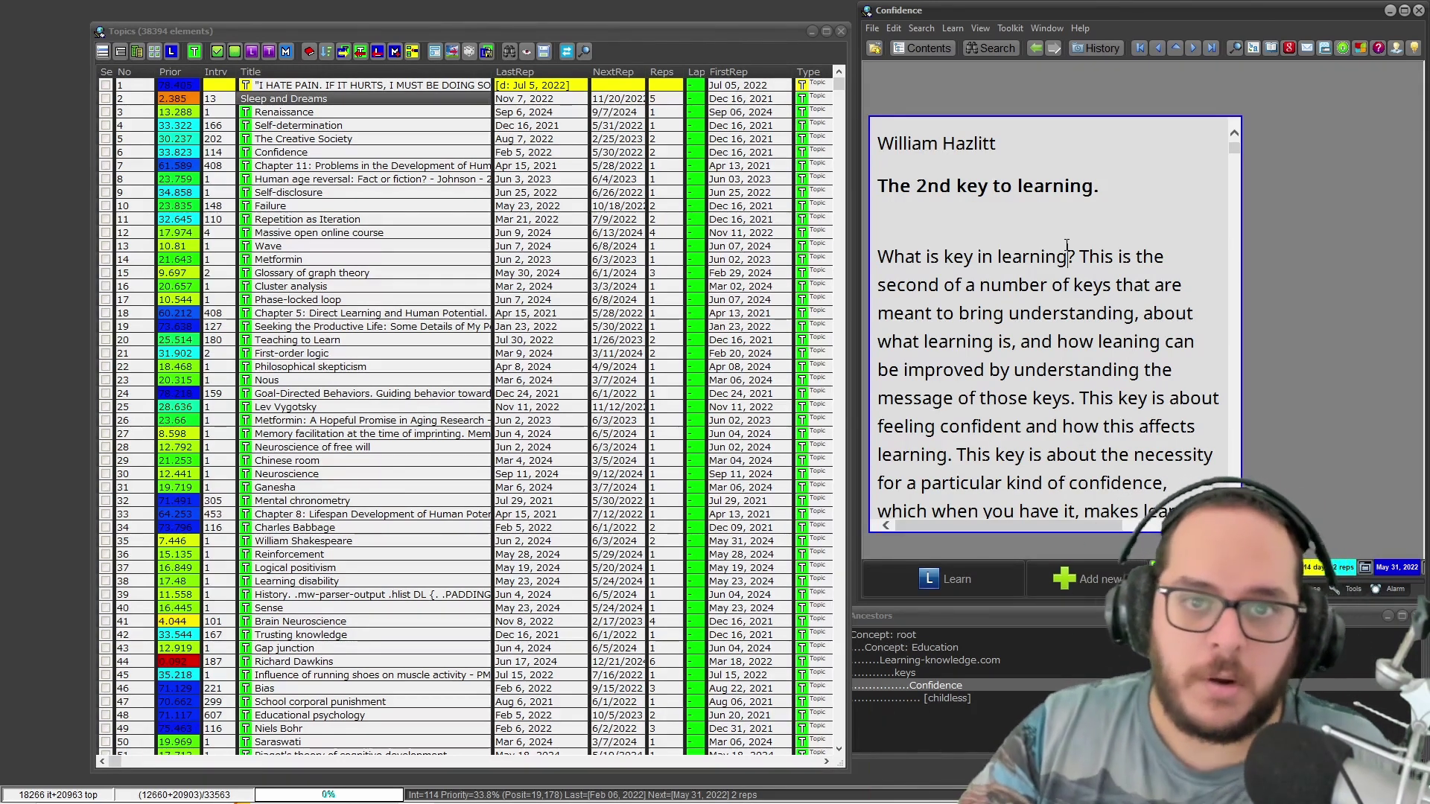
left_click(462, 353)
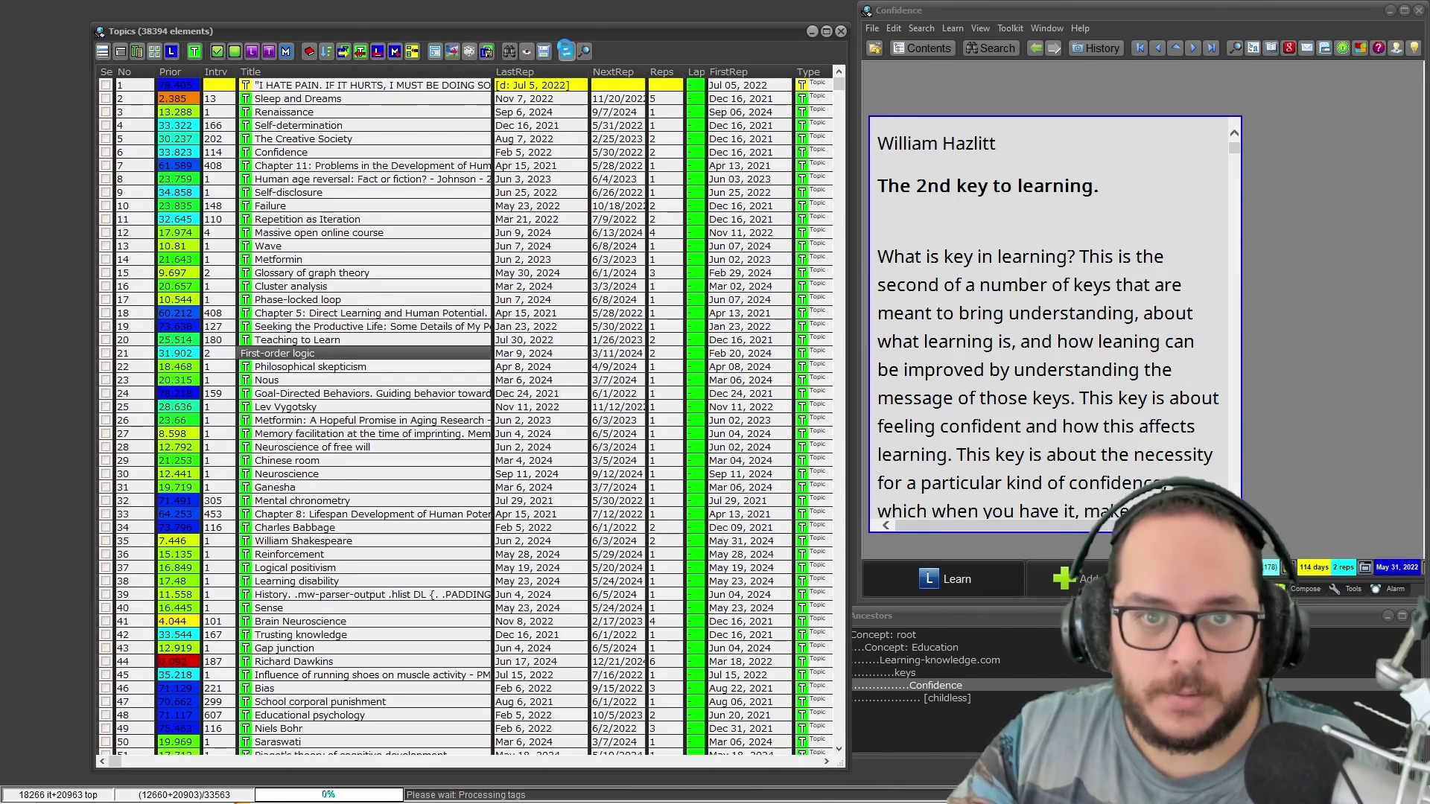
left_click(566, 52)
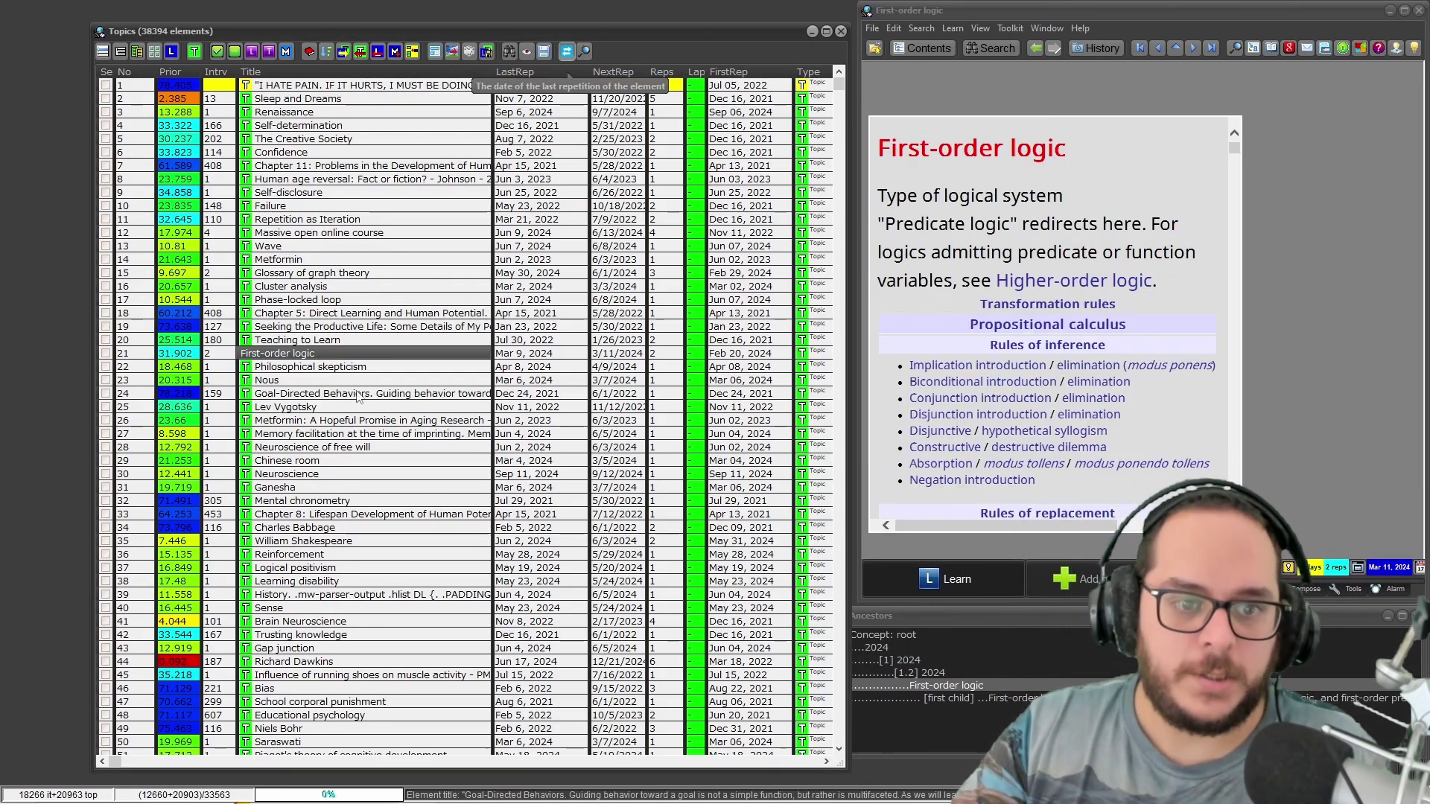
- Preview the topics Philosophical skepticism, Lev Vygotsky and Neuroscience with the synchronized browser
left_click(339, 367)
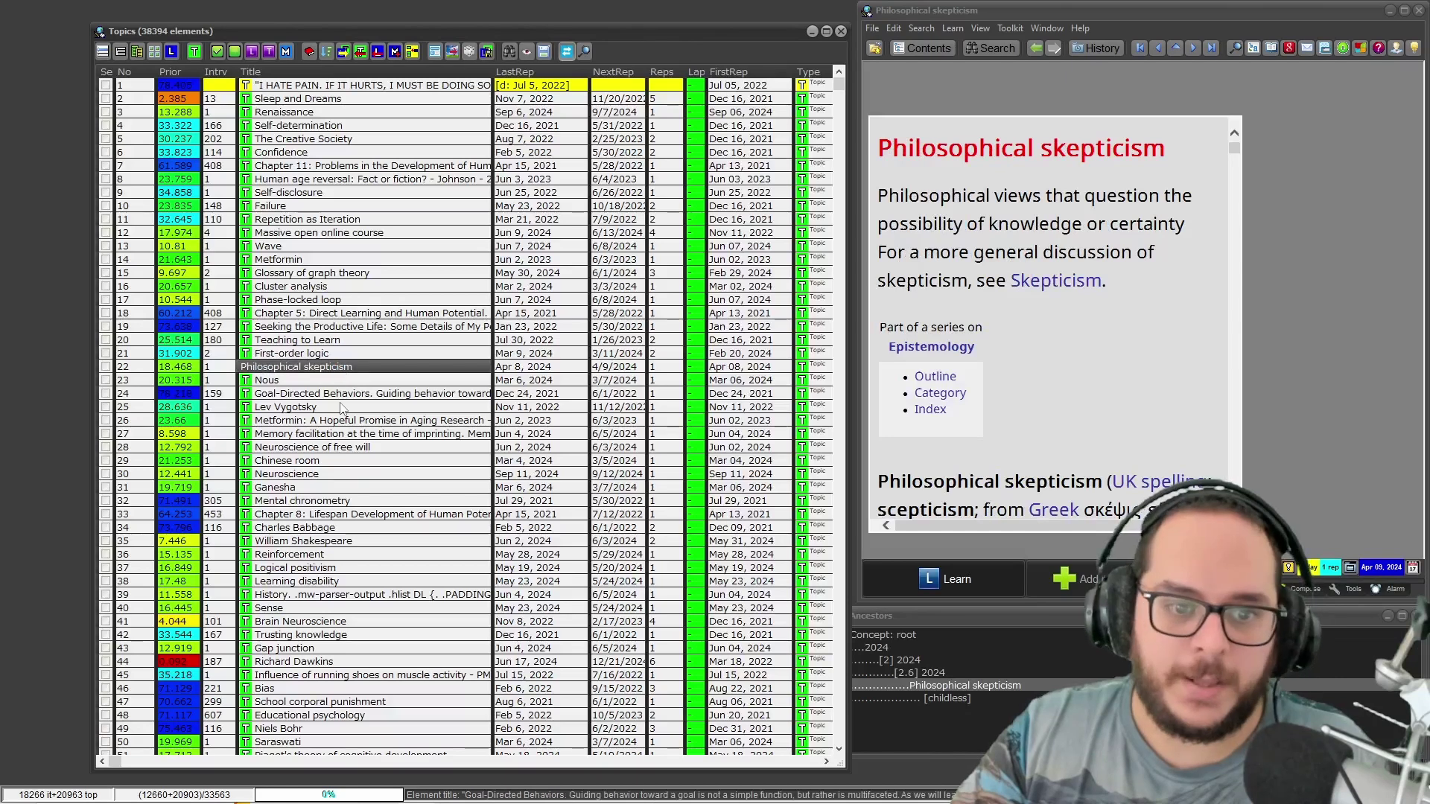
left_click(339, 407)
left_click(365, 474)
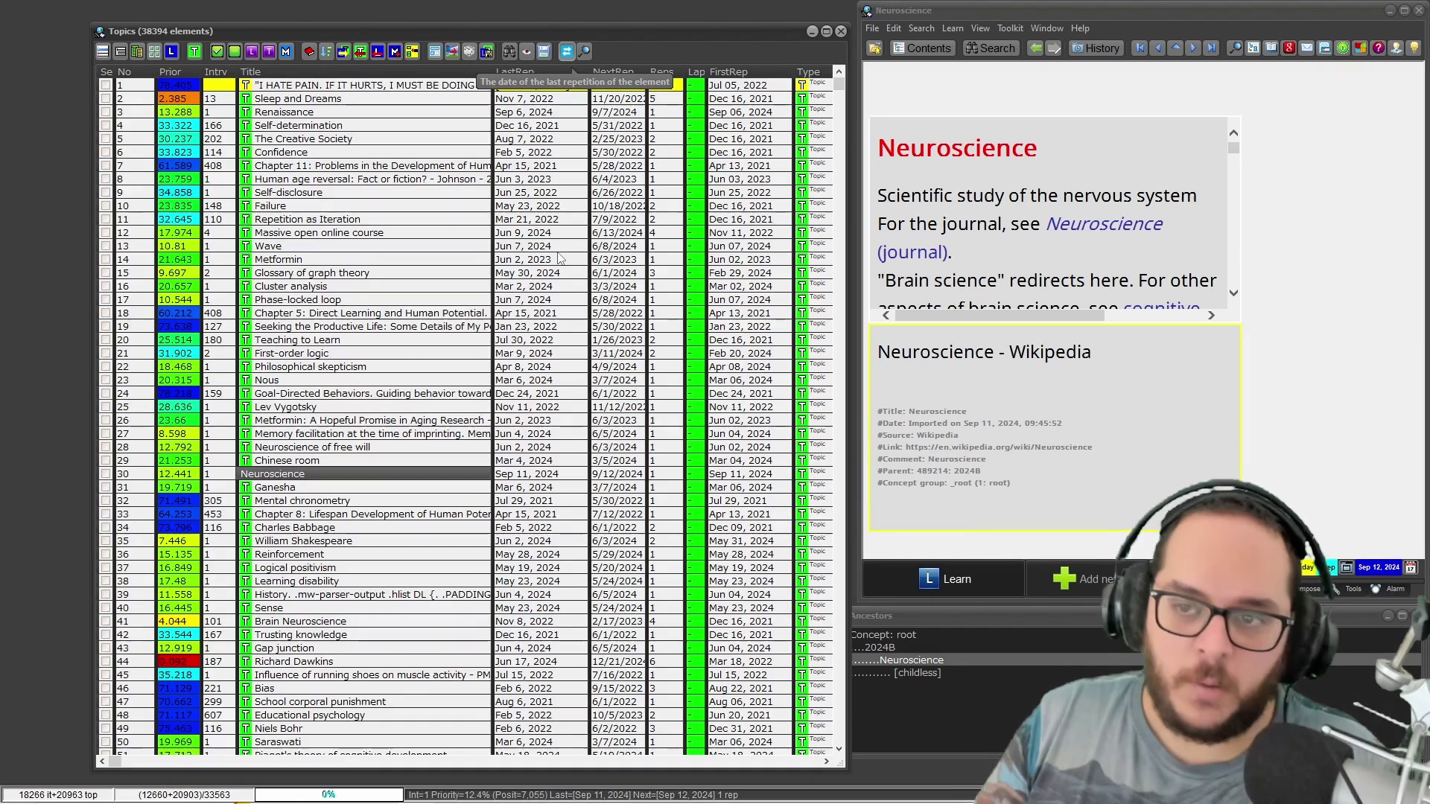
- Close the Topics browser and display the root element of the knowledge tree
left_click(841, 32)
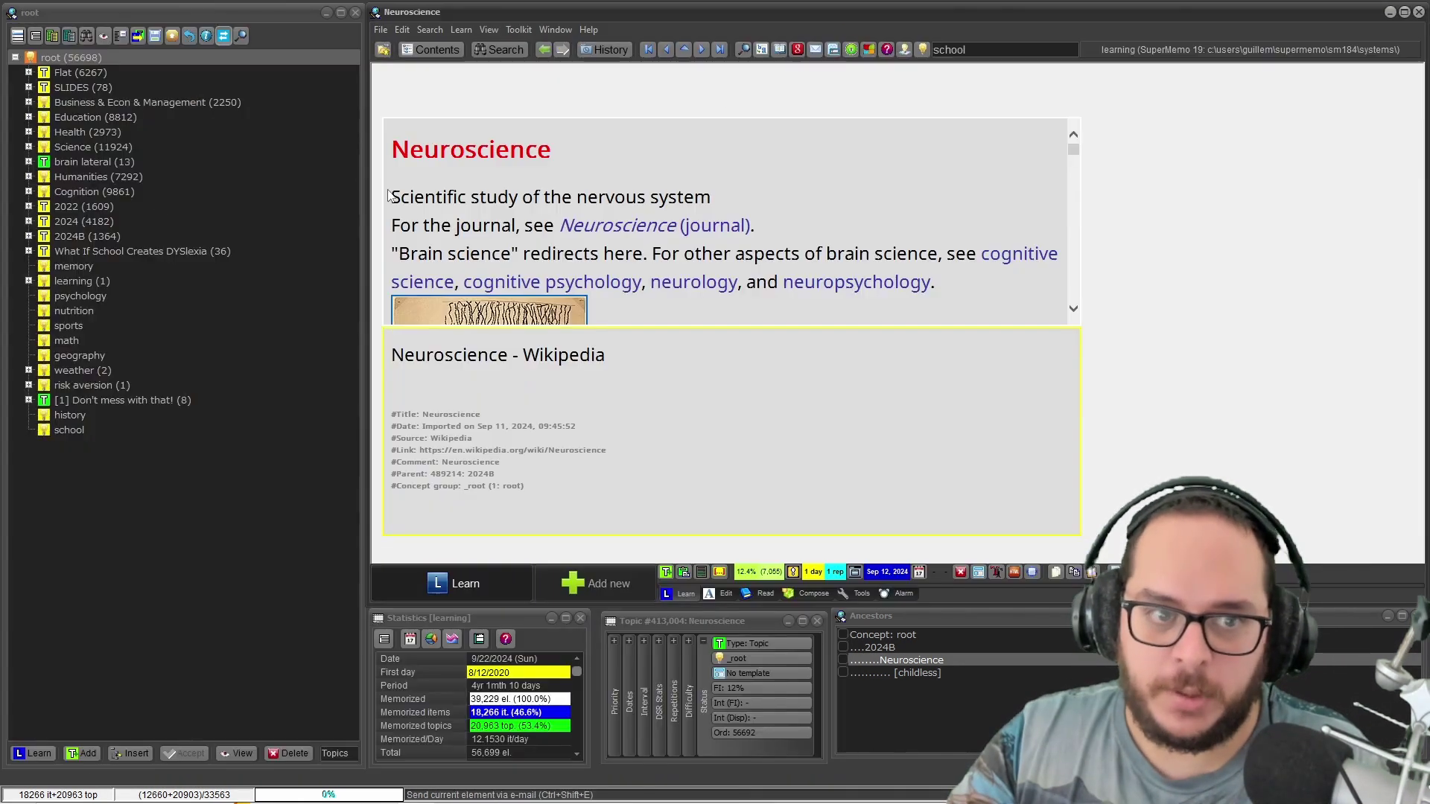
left_click(65, 60)
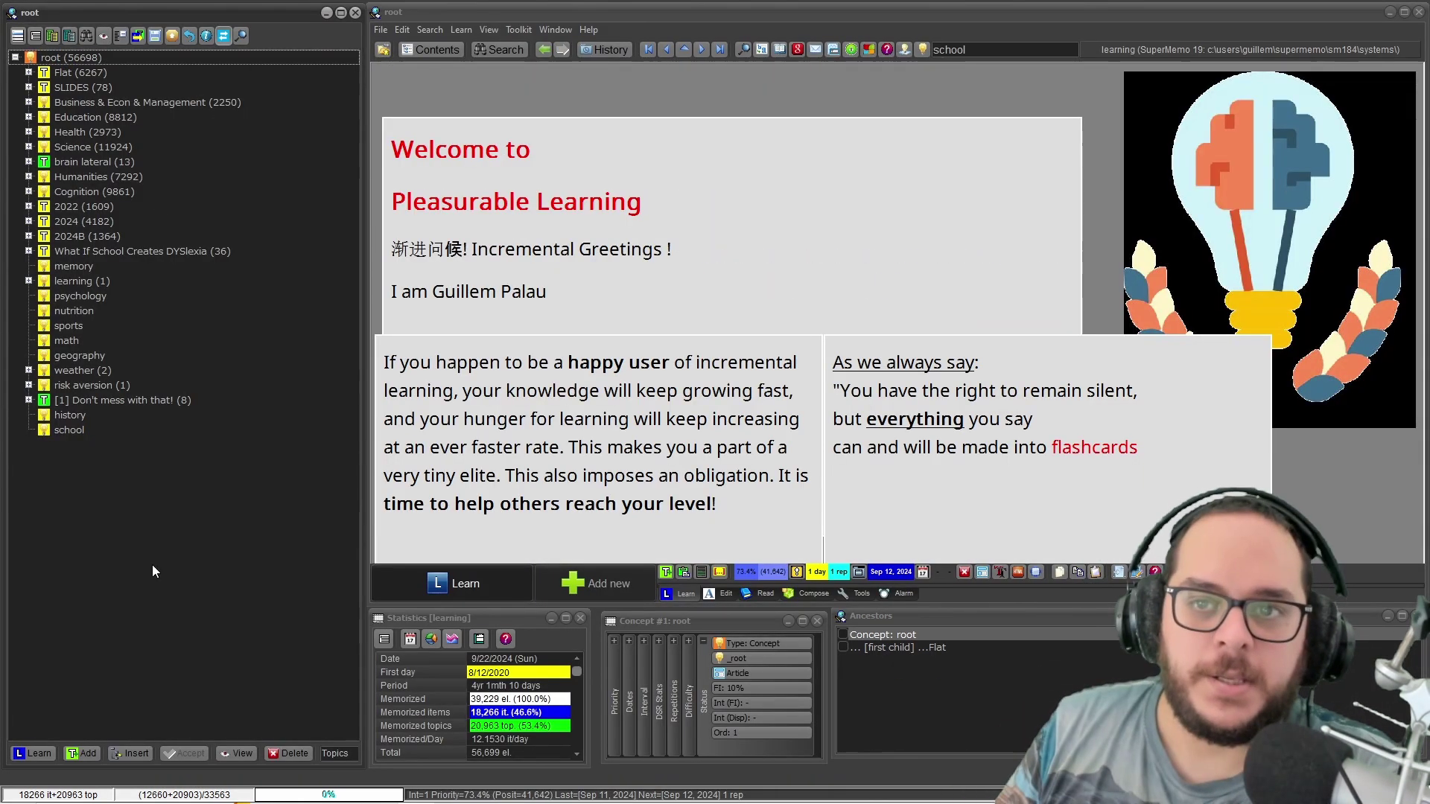